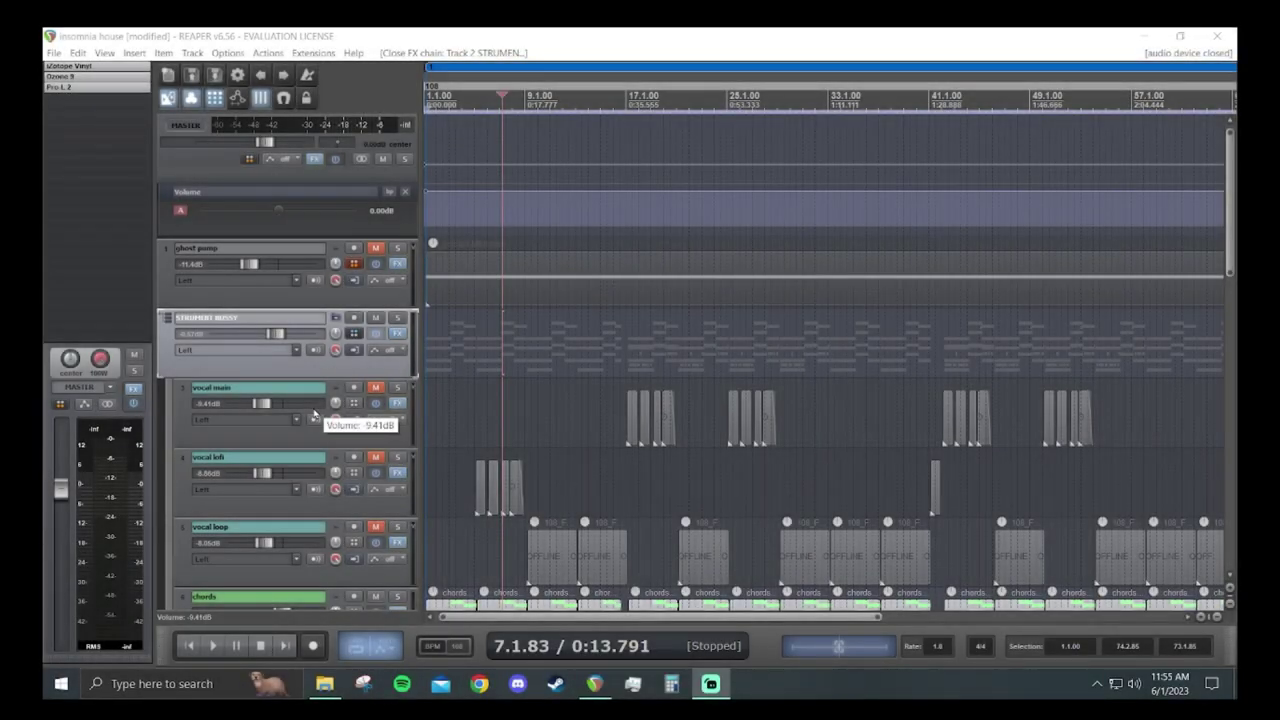
Audition the arrangement from early in the song, then again from bar 17
scroll(364, 375, down, 5)
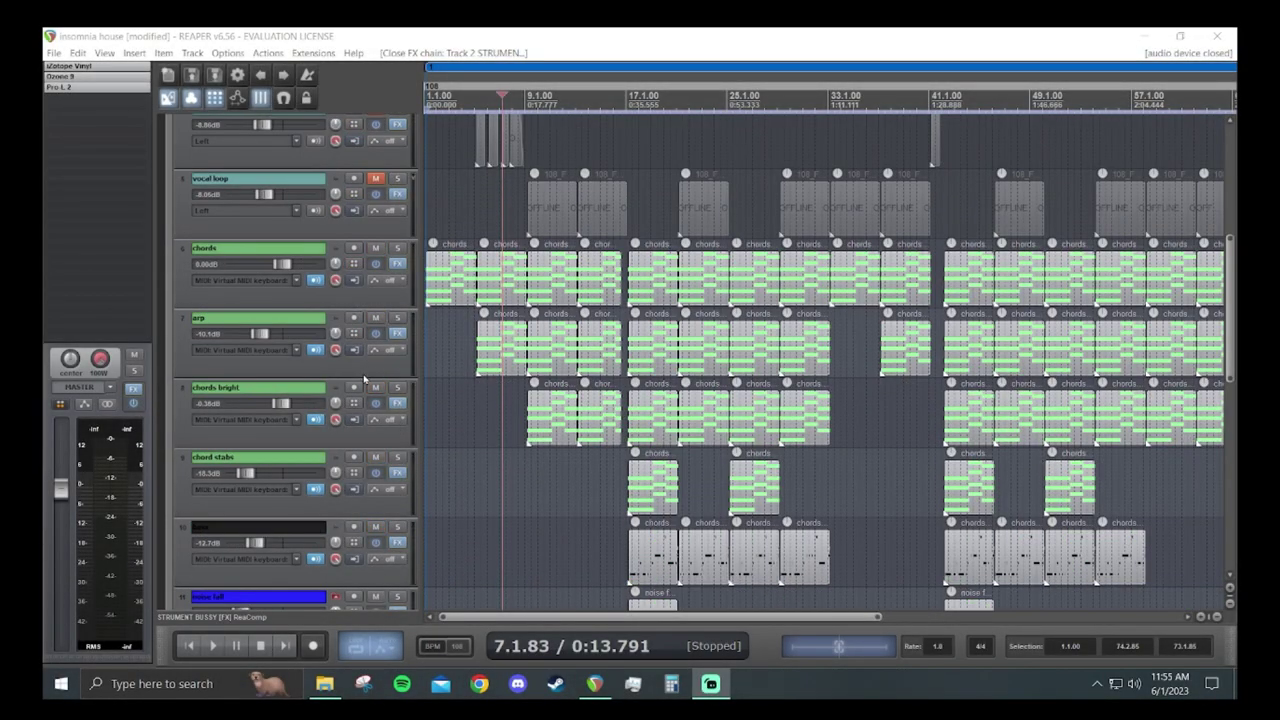
scroll(364, 378, down, 3)
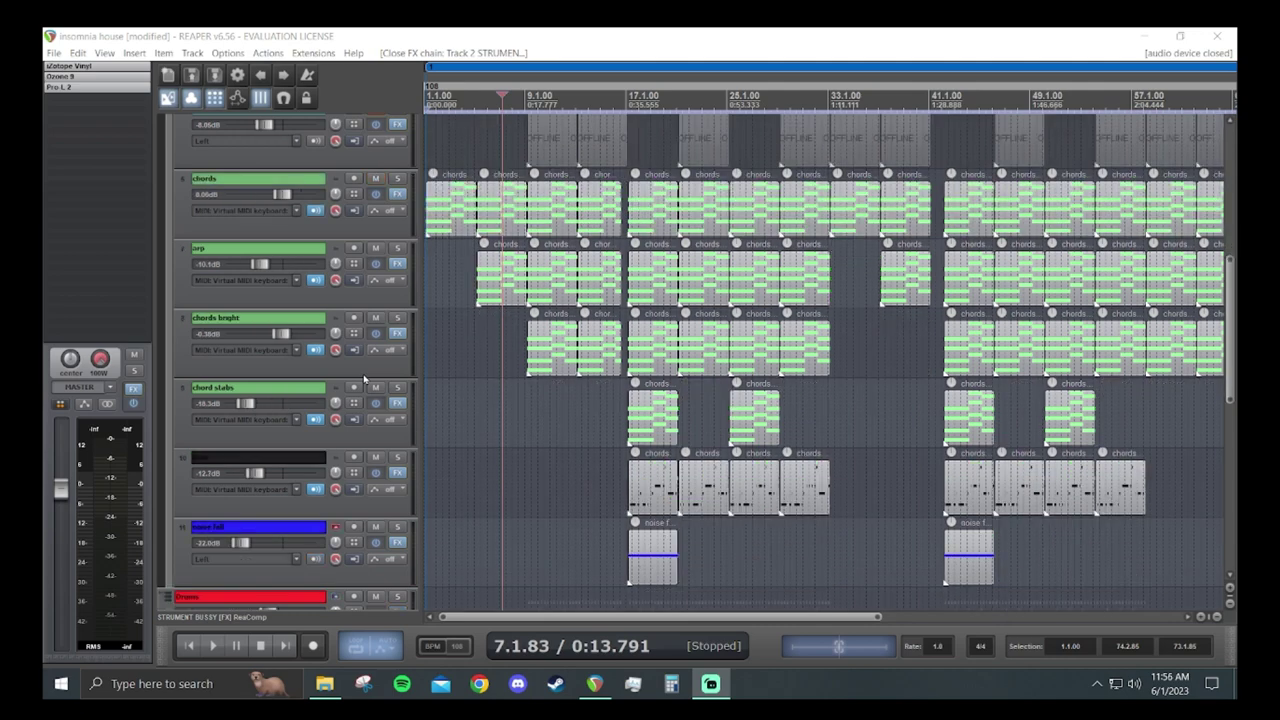
scroll(348, 407, up, 3)
scroll(348, 407, down, 3)
scroll(348, 407, down, 3)
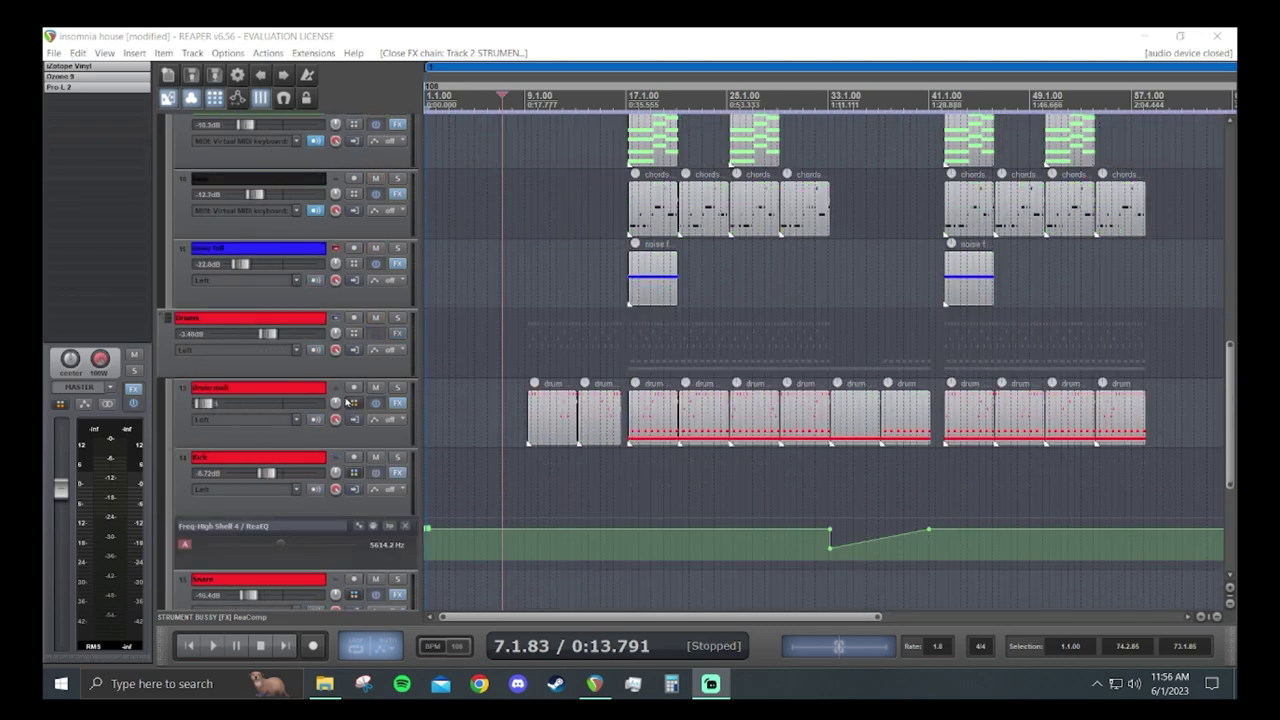
scroll(346, 372, up, 10)
scroll(309, 416, down, 5)
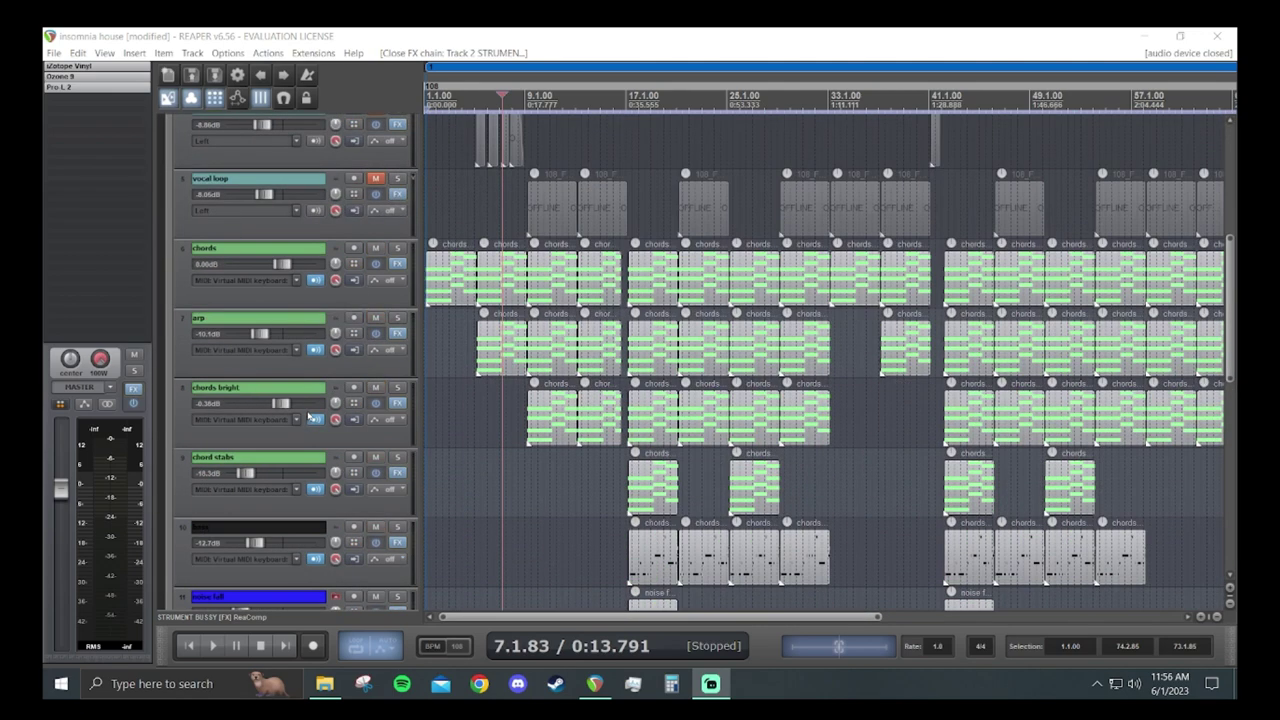
click(478, 103)
key(space)
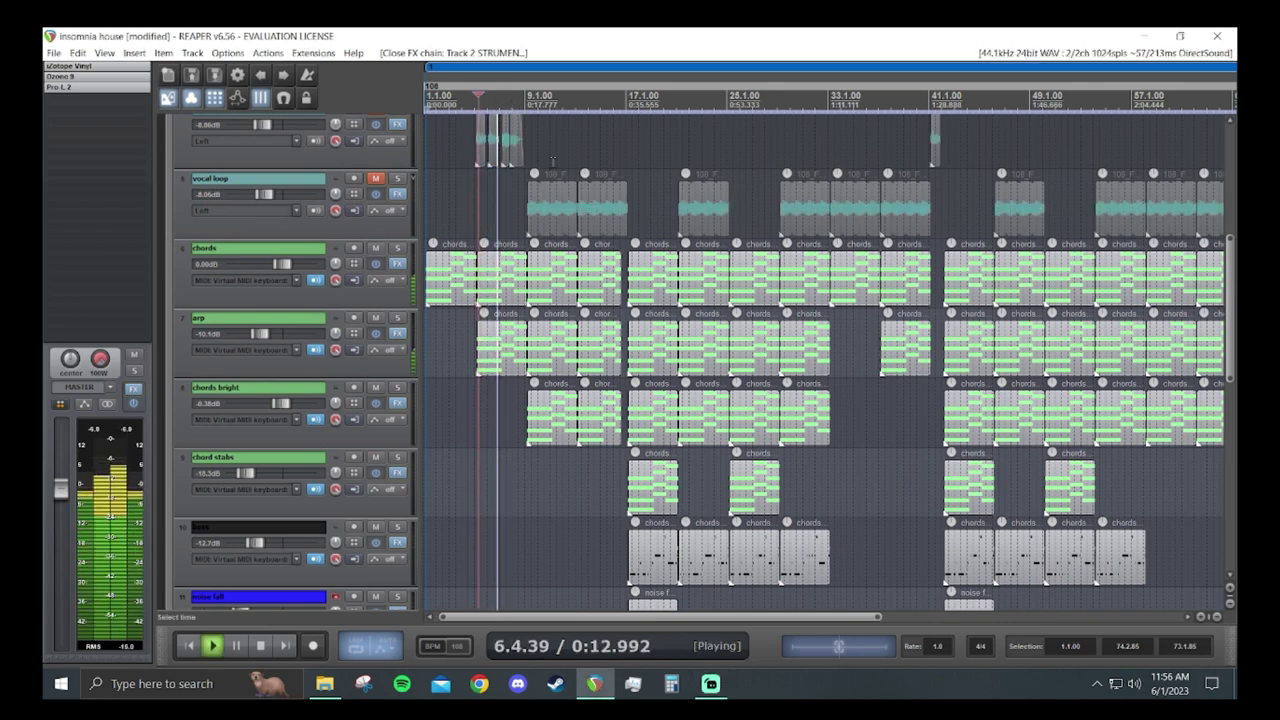
scroll(447, 163, down, 3)
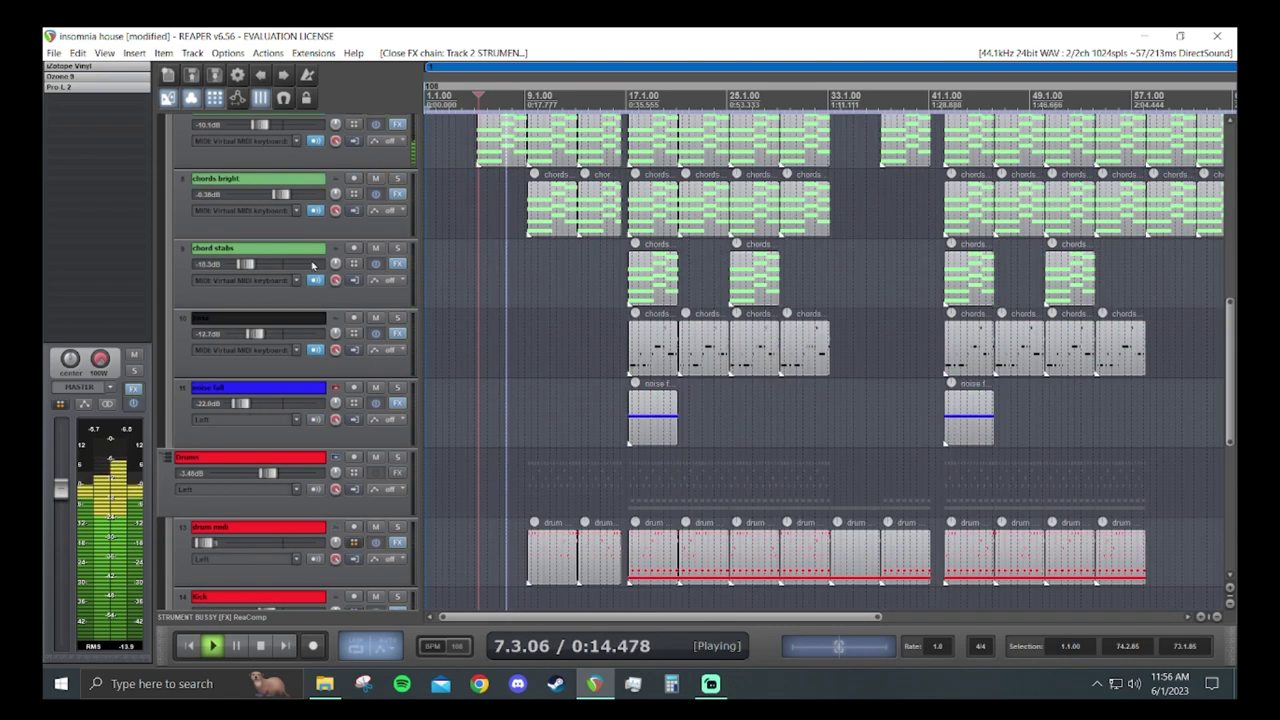
key(space)
click(627, 95)
key(space)
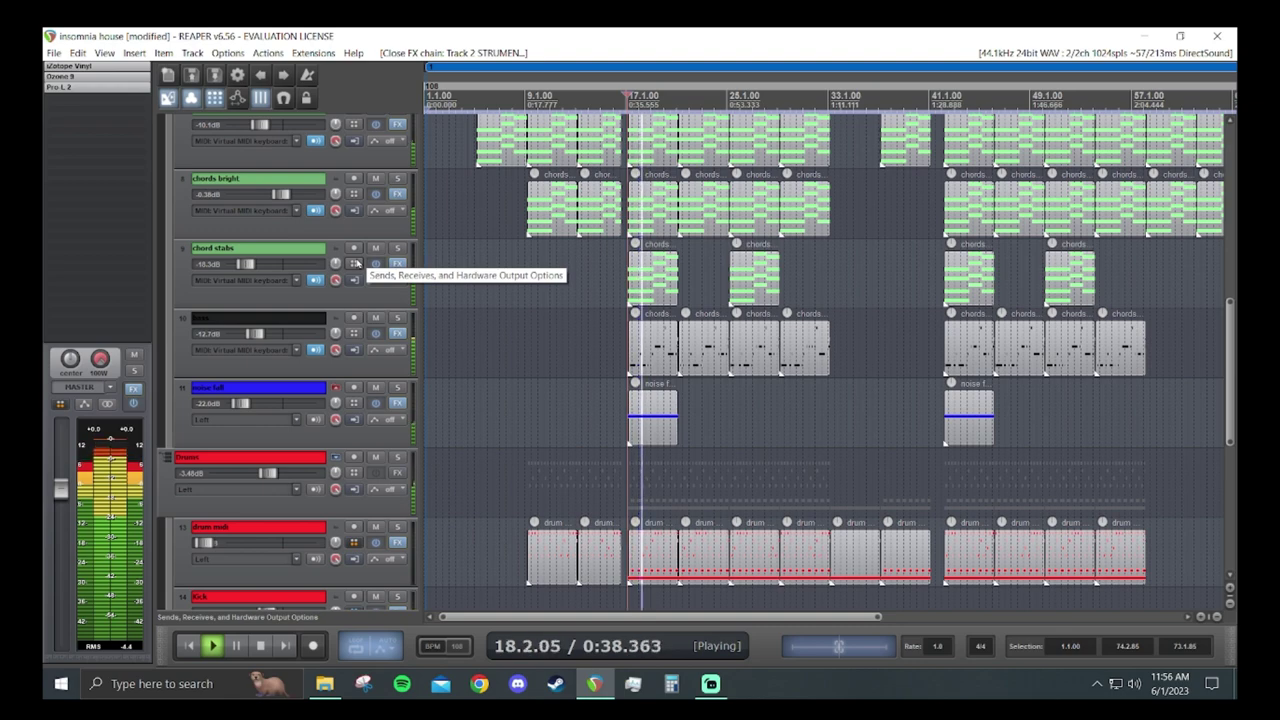
key(space)
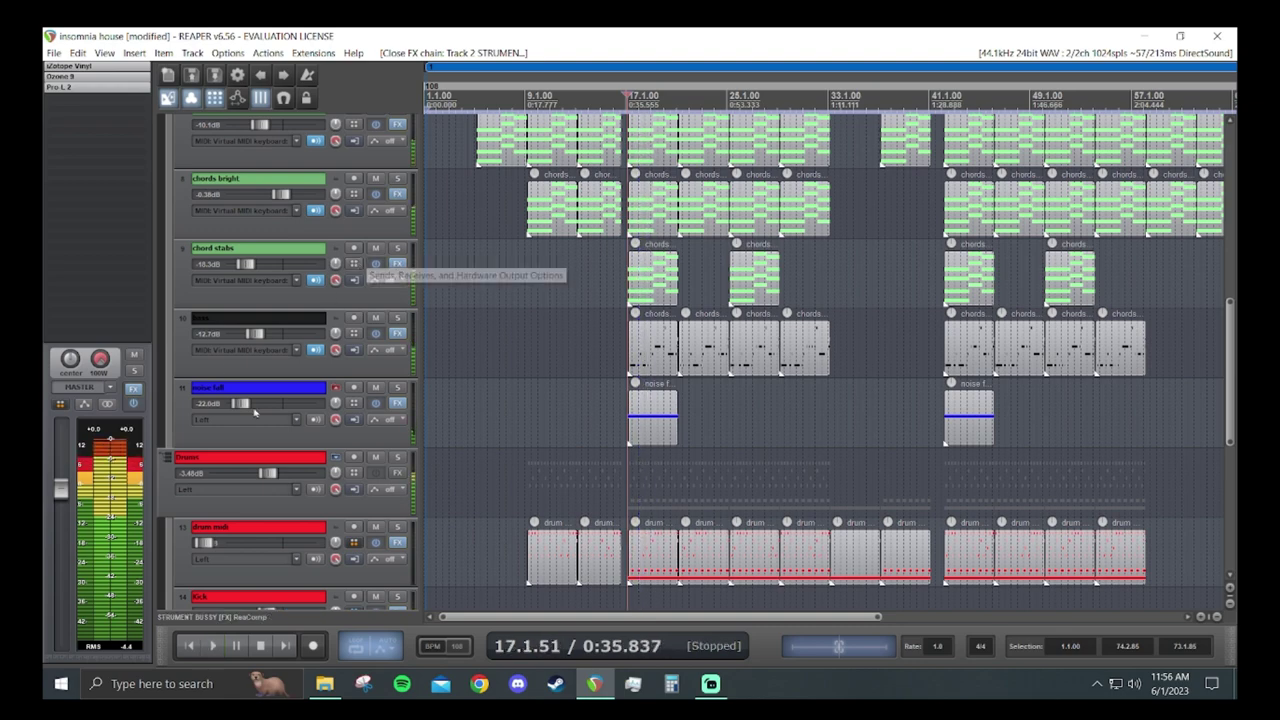
Select the ghost pump track and check its Battery 4 effect
scroll(286, 386, up, 5)
scroll(286, 386, up, 3)
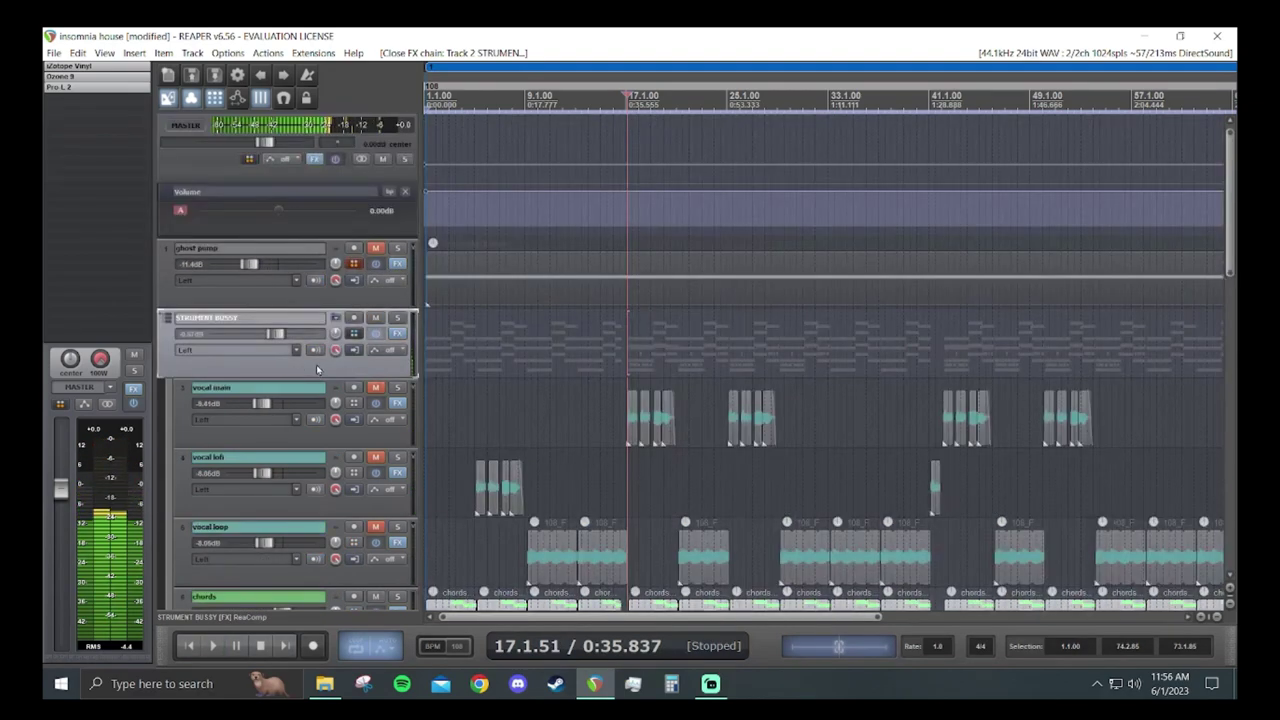
scroll(324, 334, down, 3)
scroll(295, 395, up, 3)
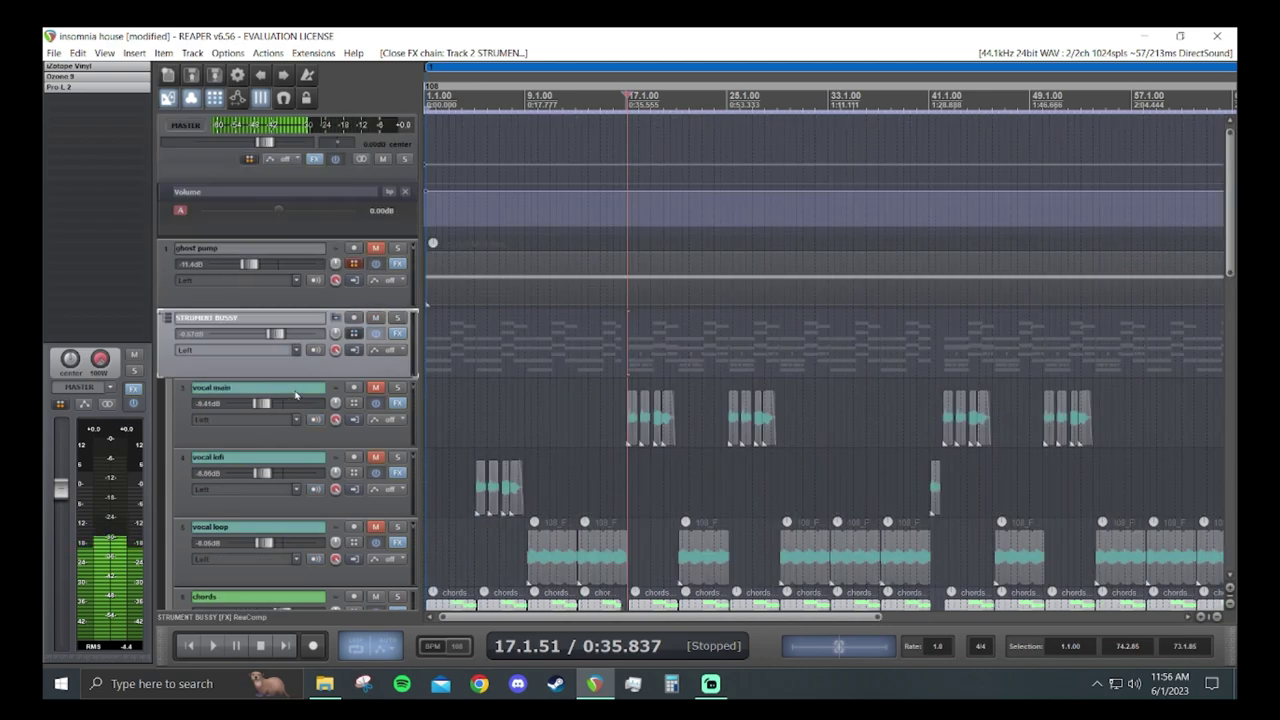
scroll(303, 342, down, 10)
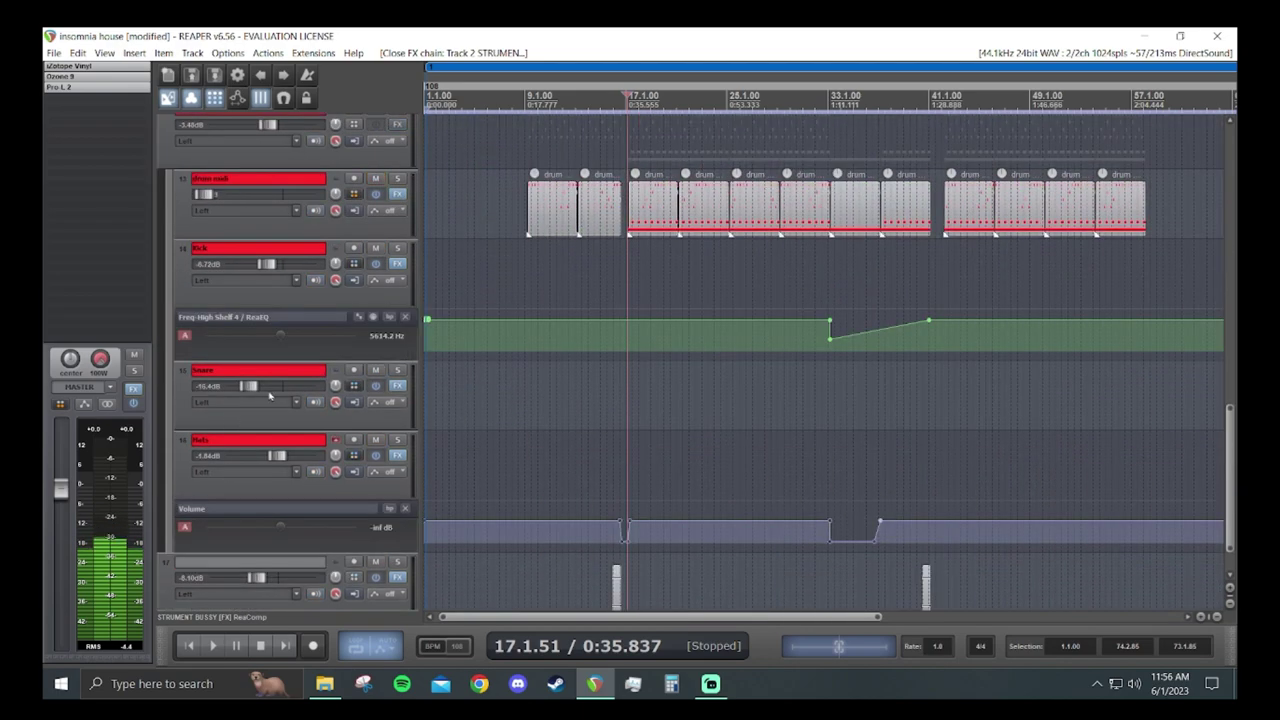
scroll(240, 292, up, 10)
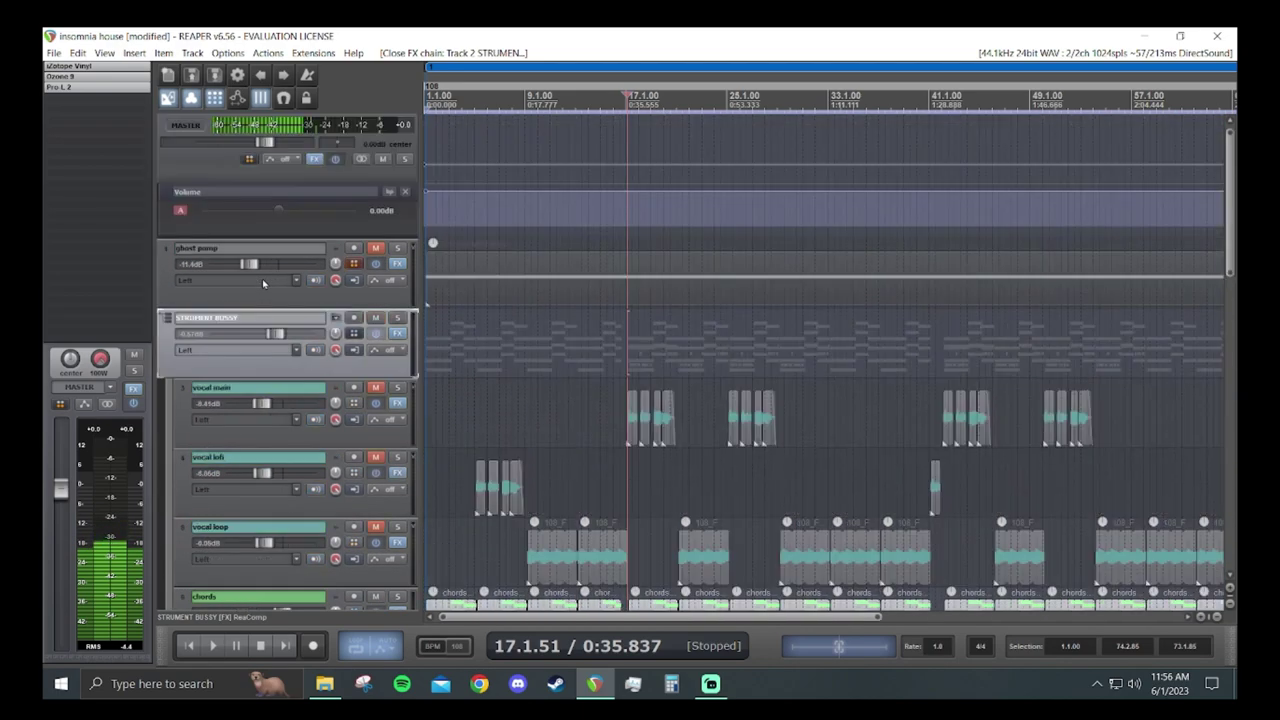
scroll(256, 403, down, 10)
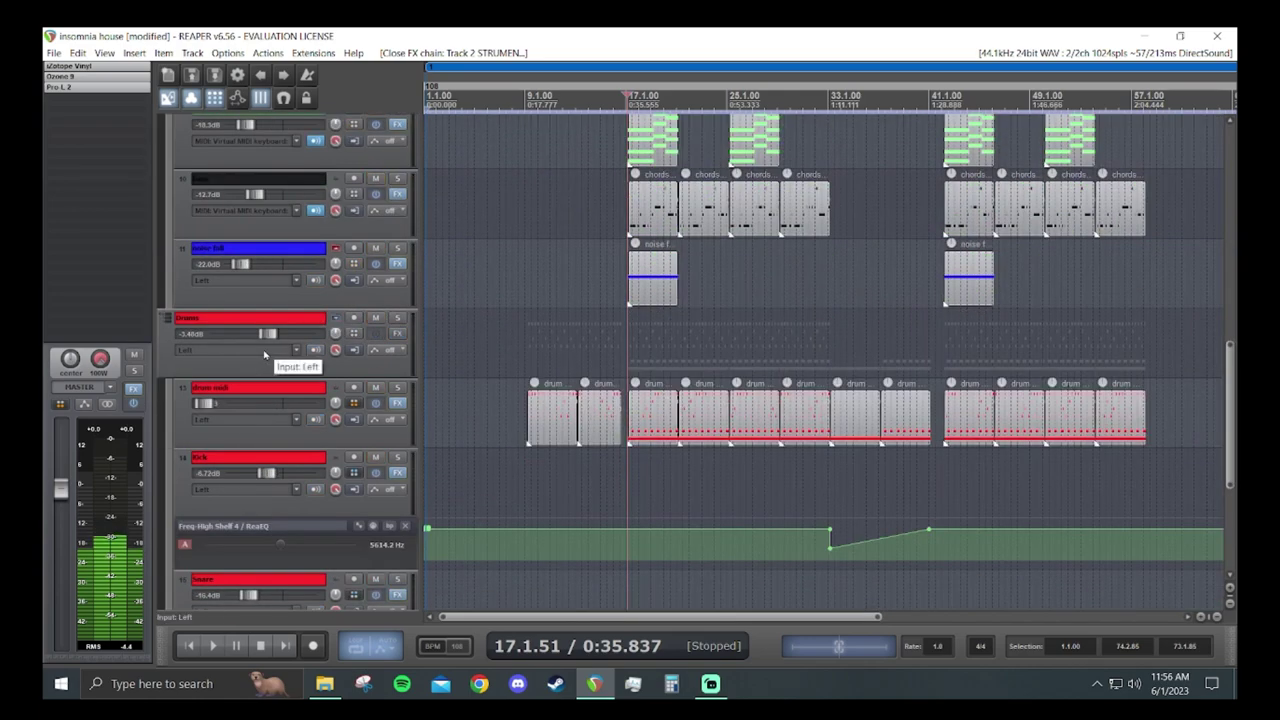
scroll(335, 358, up, 5)
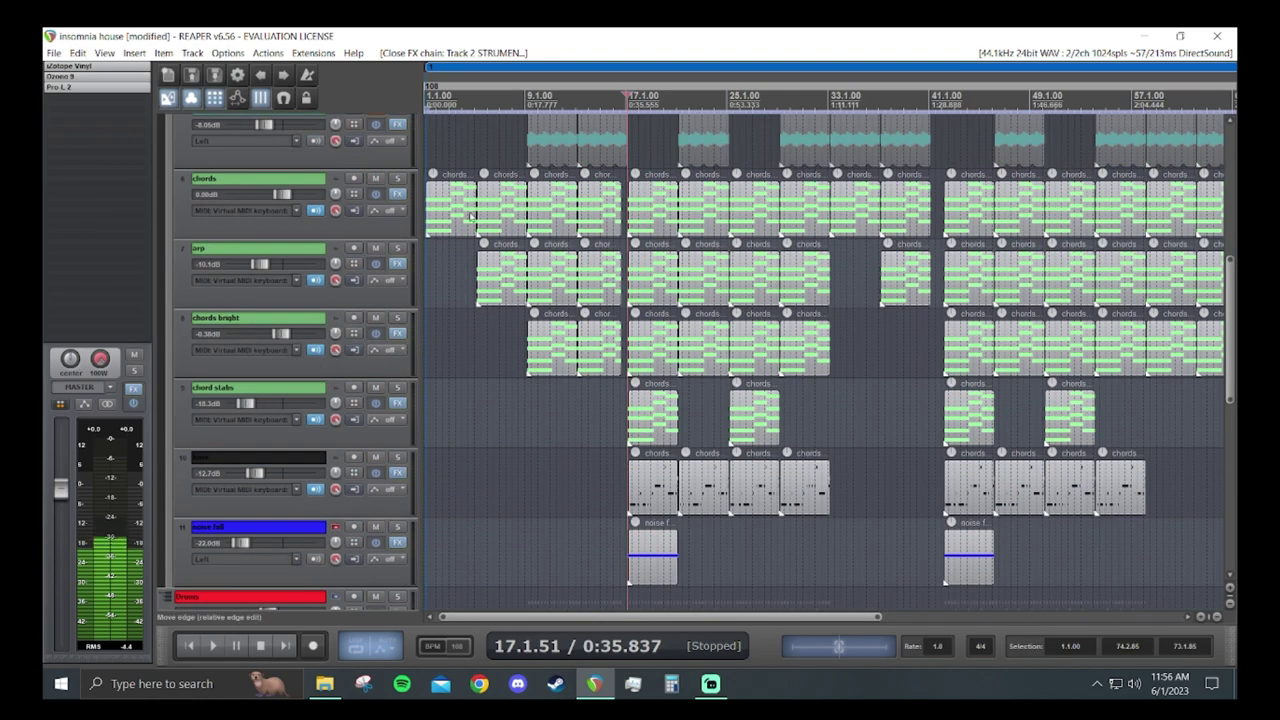
scroll(311, 331, down, 4)
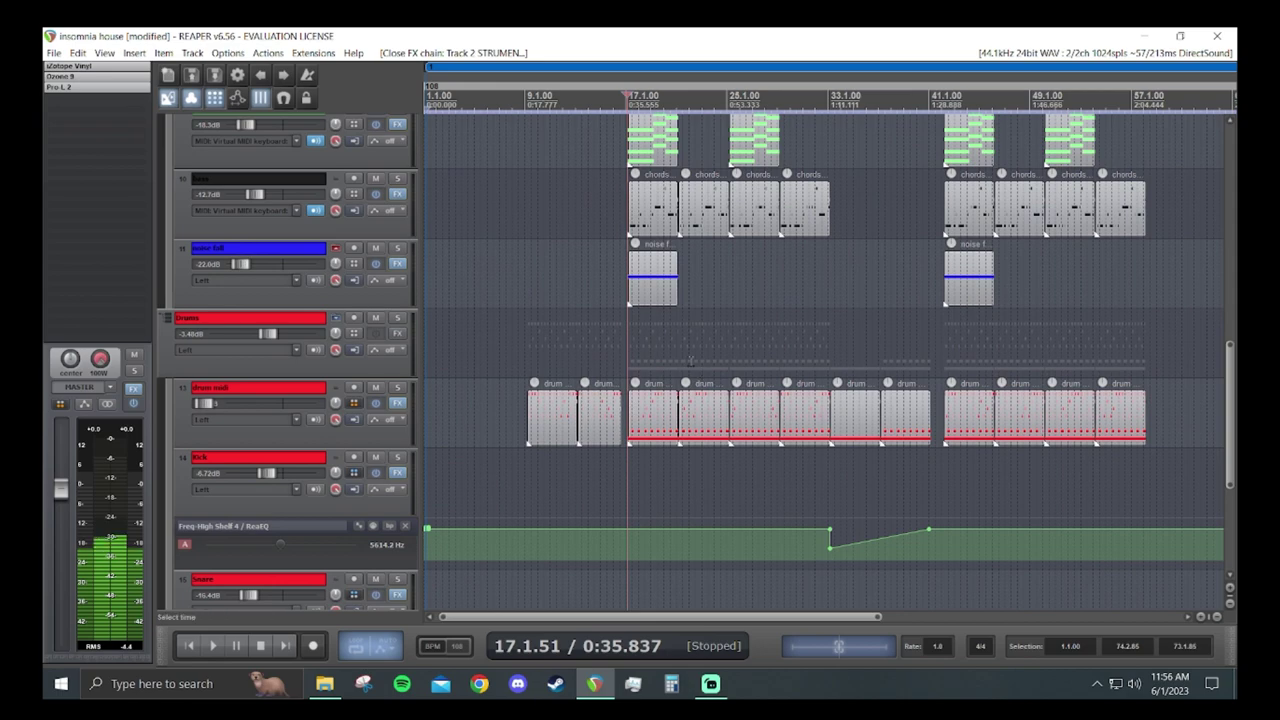
scroll(265, 413, up, 10)
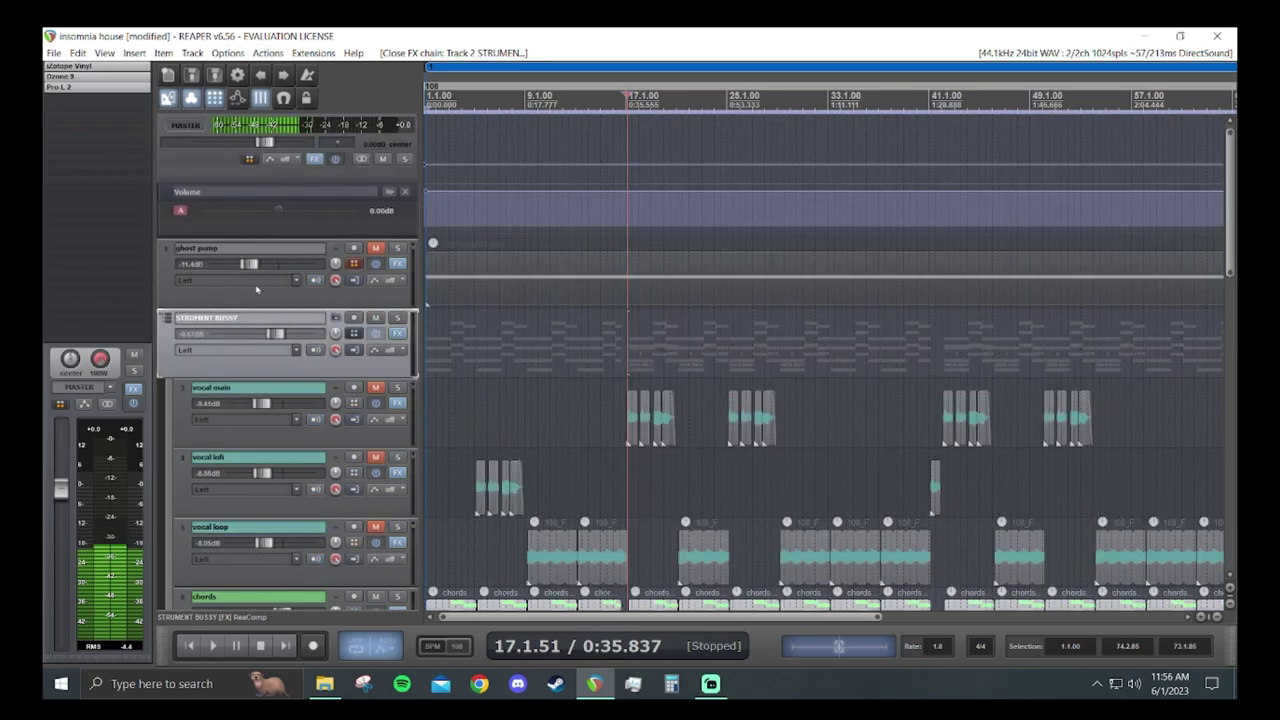
click(220, 302)
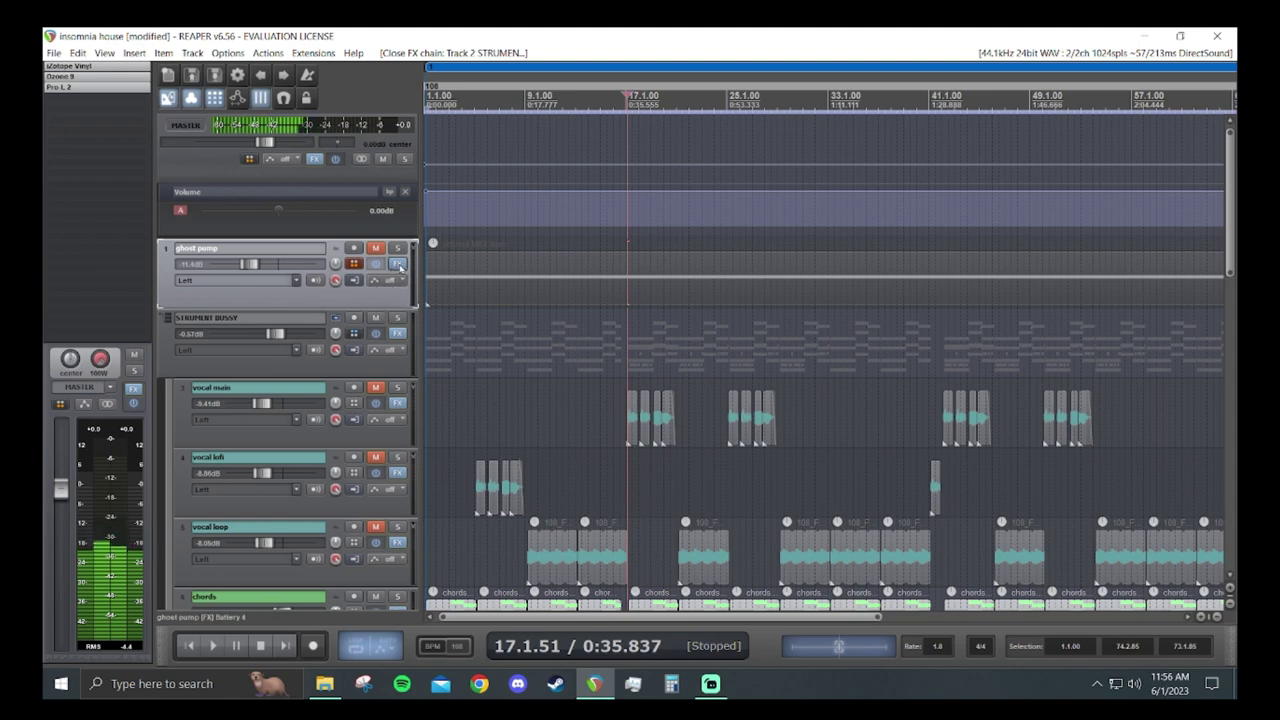
click(398, 264)
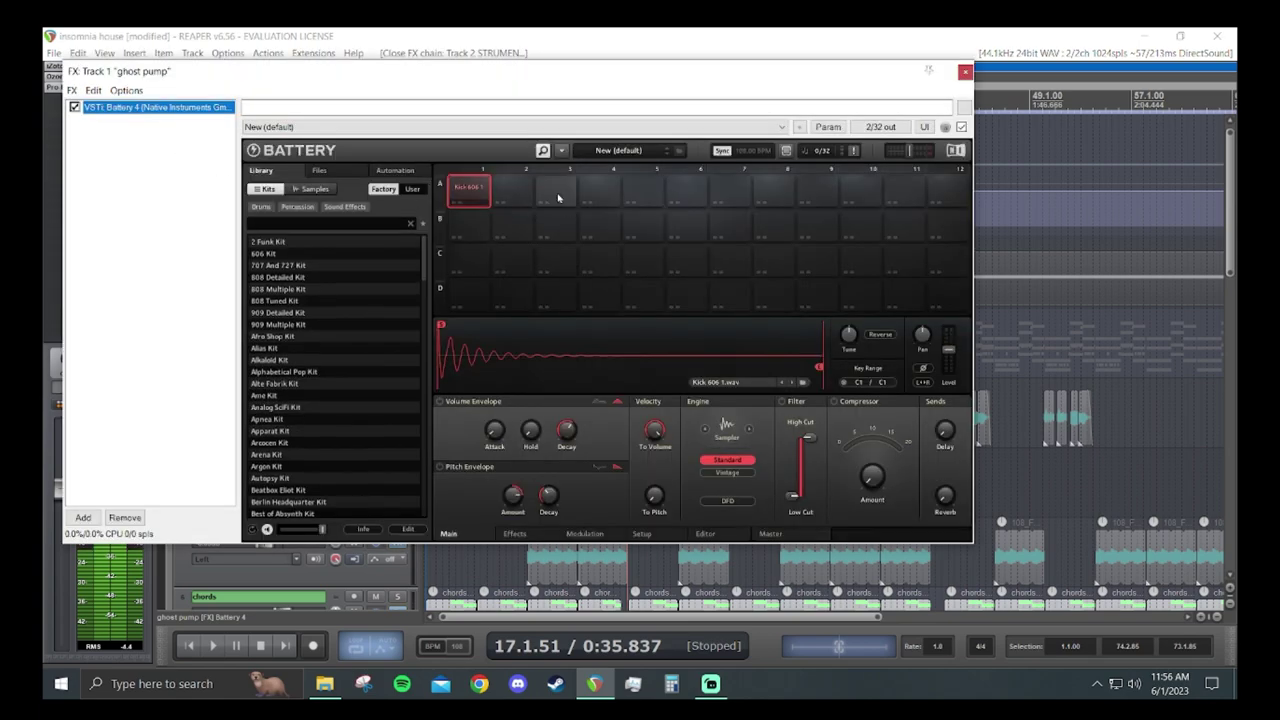
click(965, 72)
Review the kick notes inside the ghost pump MIDI item
double_click(557, 293)
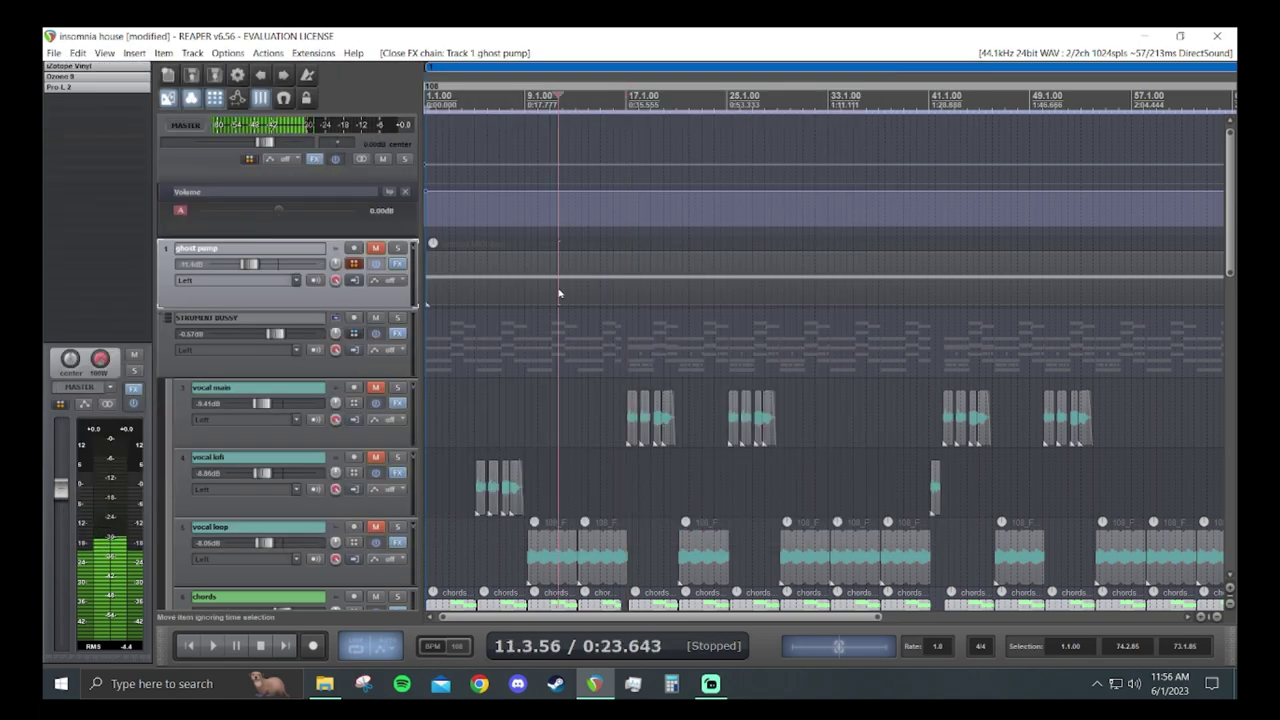
scroll(320, 388, down, 3)
scroll(240, 383, down, 1)
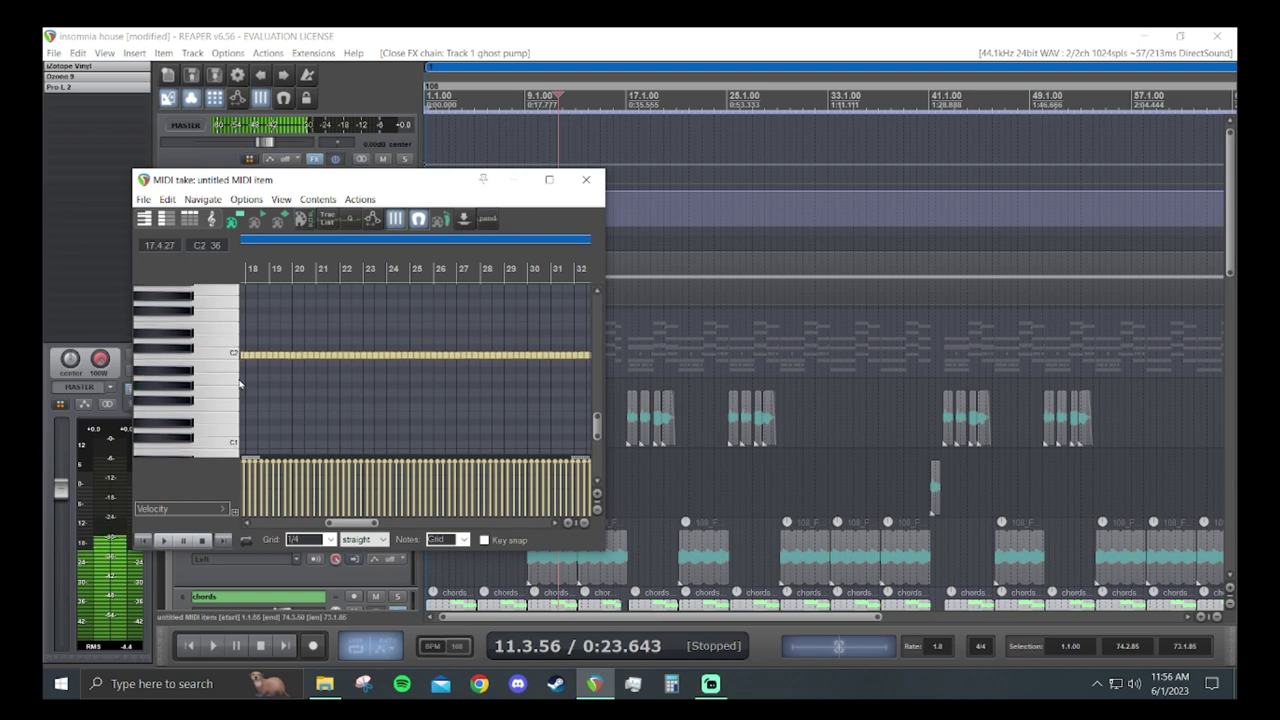
drag(352, 527, 265, 525)
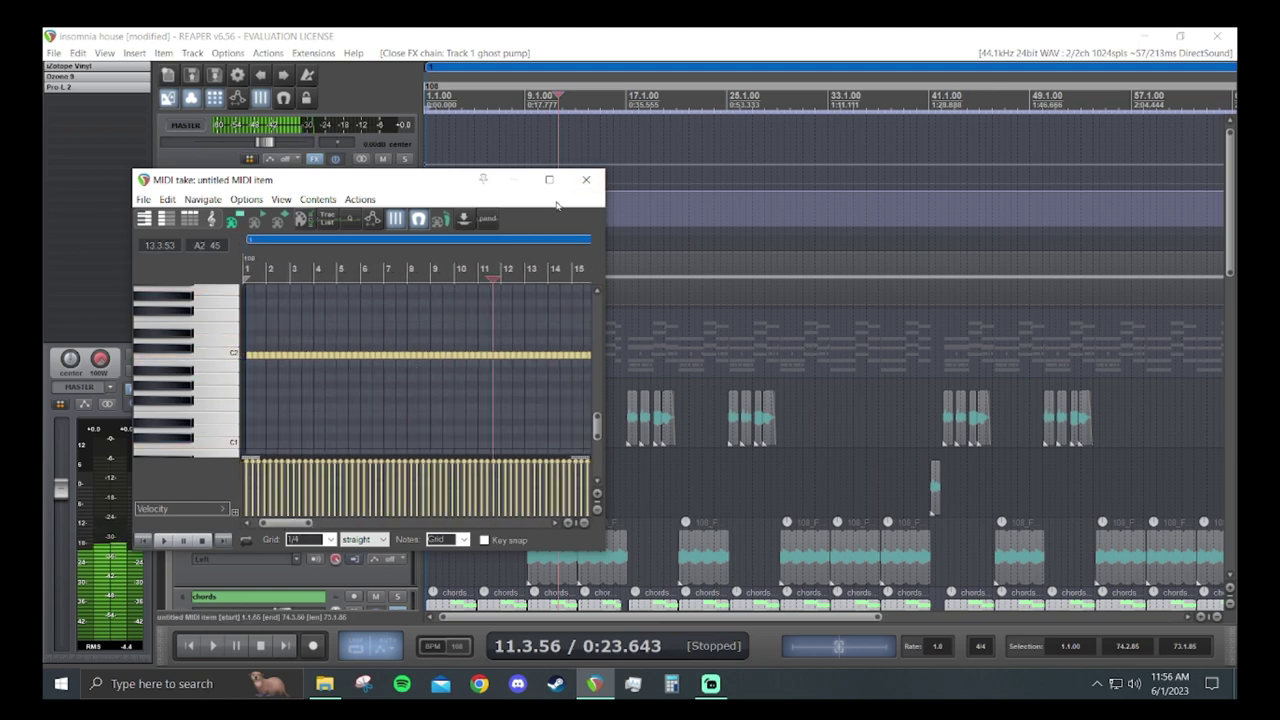
click(586, 181)
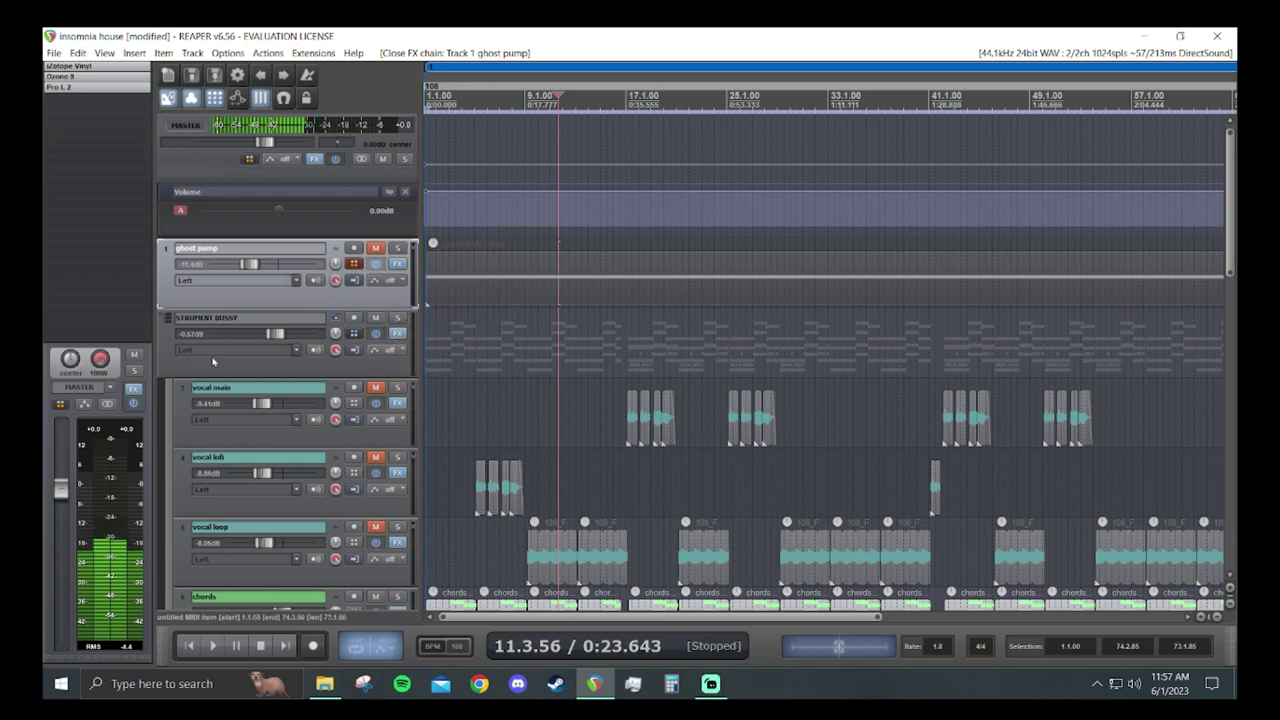
Show STRUMENT BUSSY's ReaComp and its routing with the ghost pump receive into channels 3/4
click(398, 334)
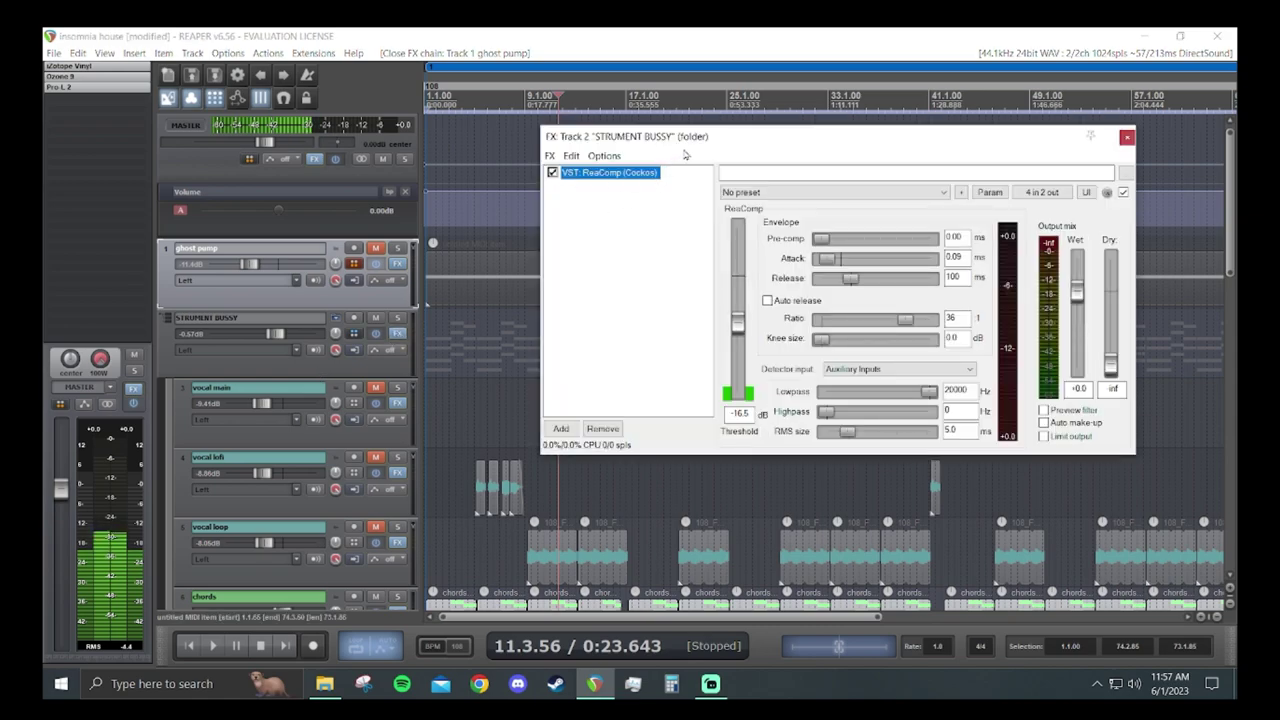
drag(740, 146, 725, 179)
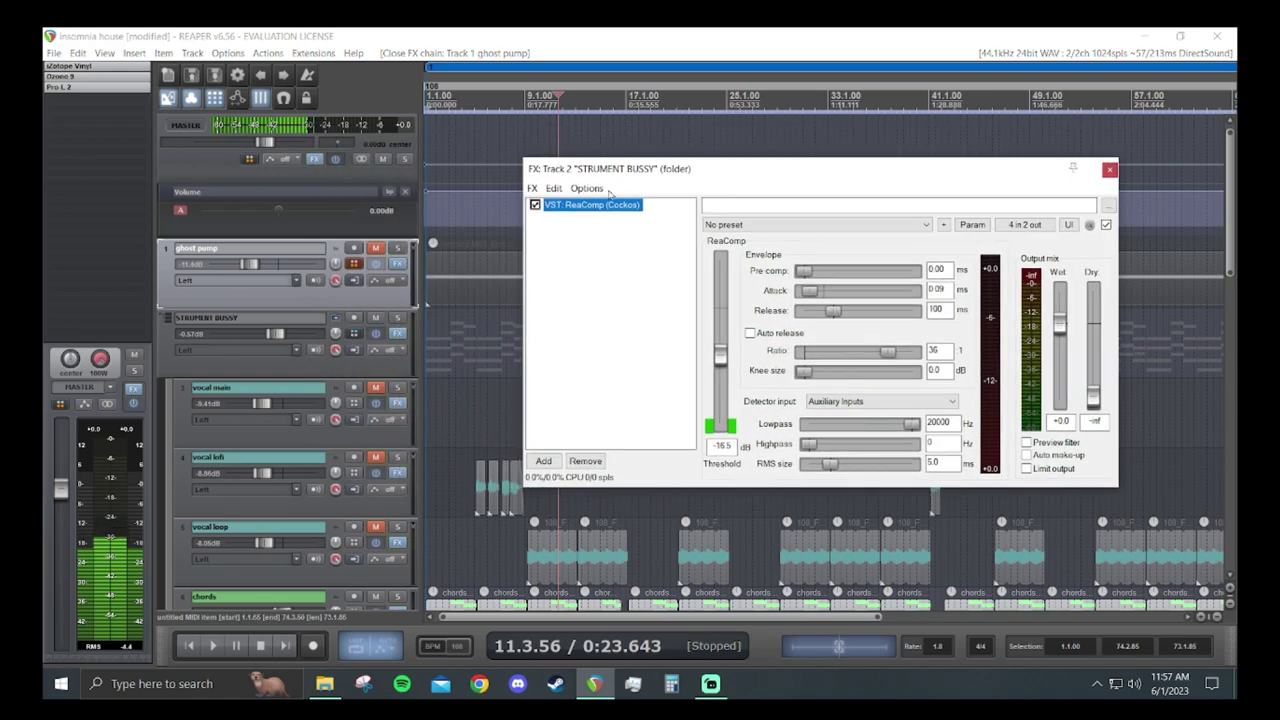
click(355, 267)
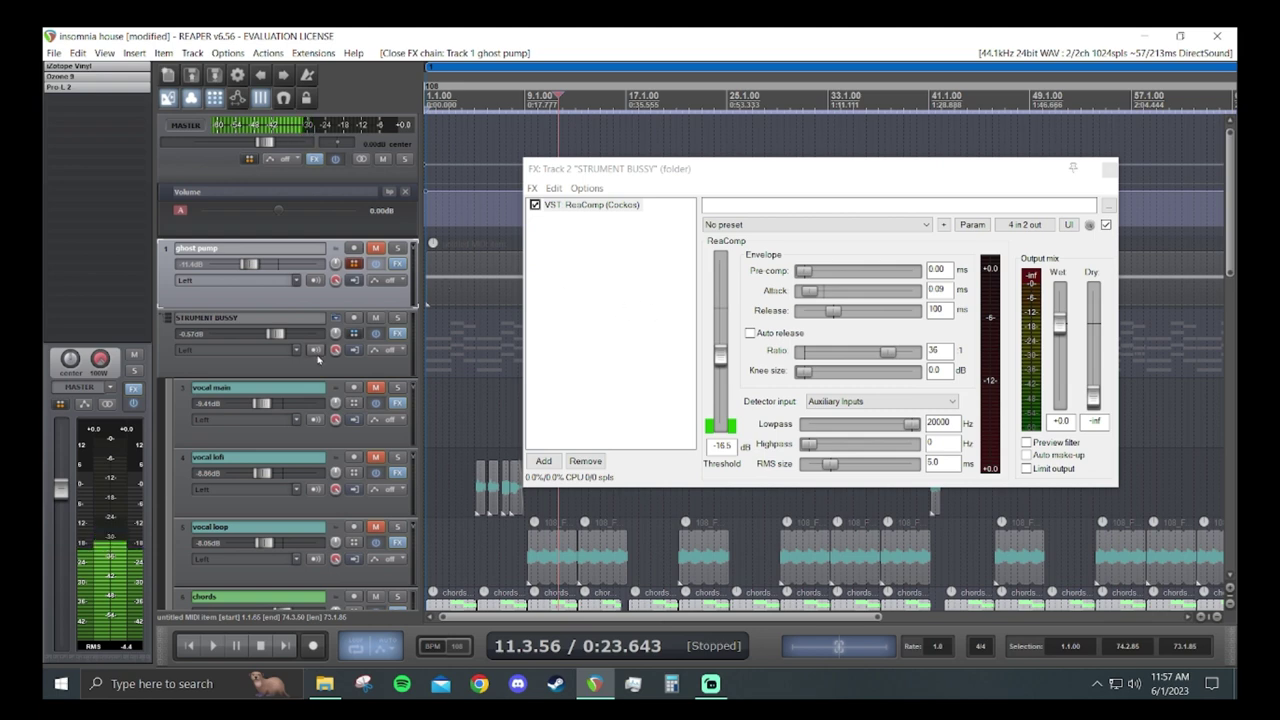
click(353, 334)
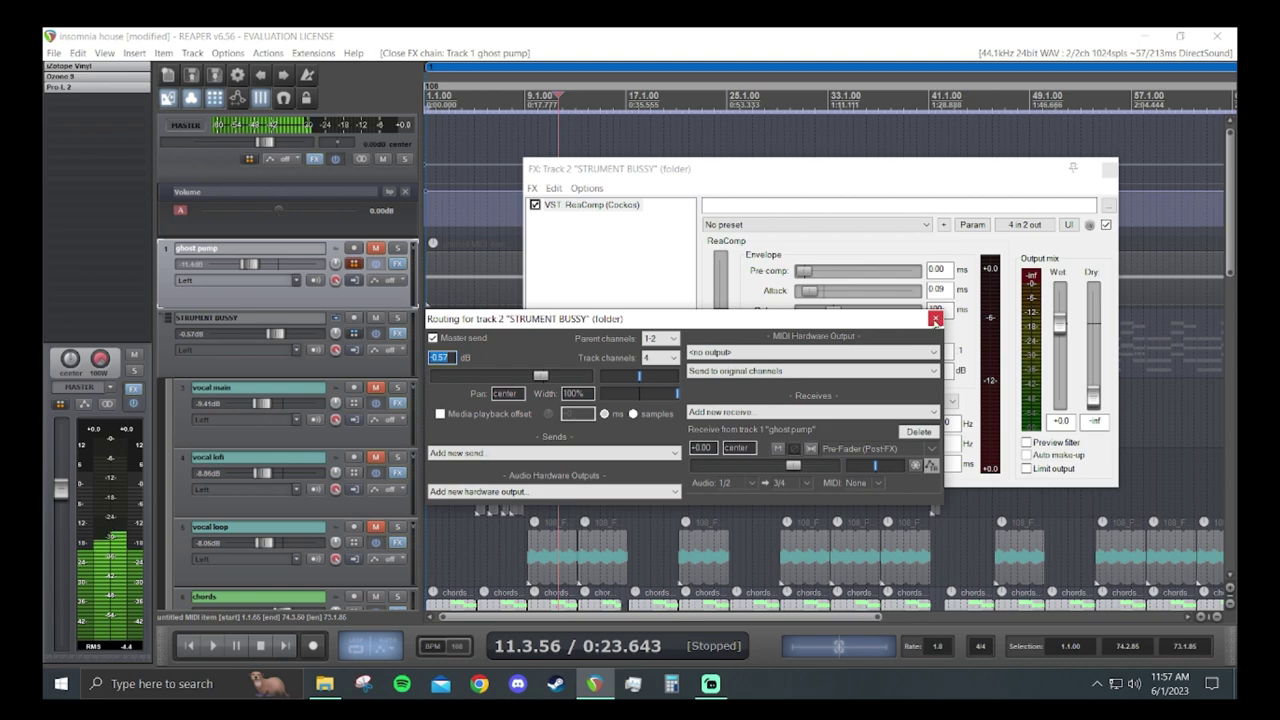
Close the bus routing and move the ReaComp window (-16.5 dB, 36:1, auxiliary detection) lower left
click(935, 319)
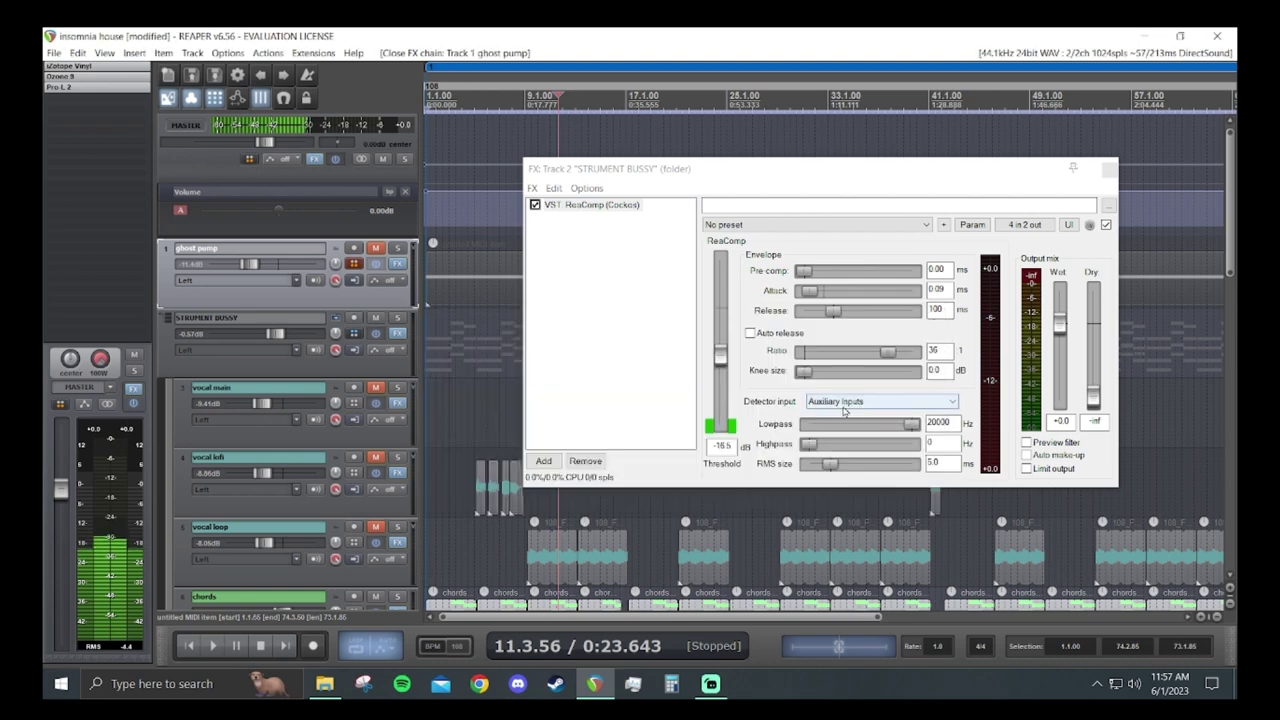
drag(831, 172, 756, 194)
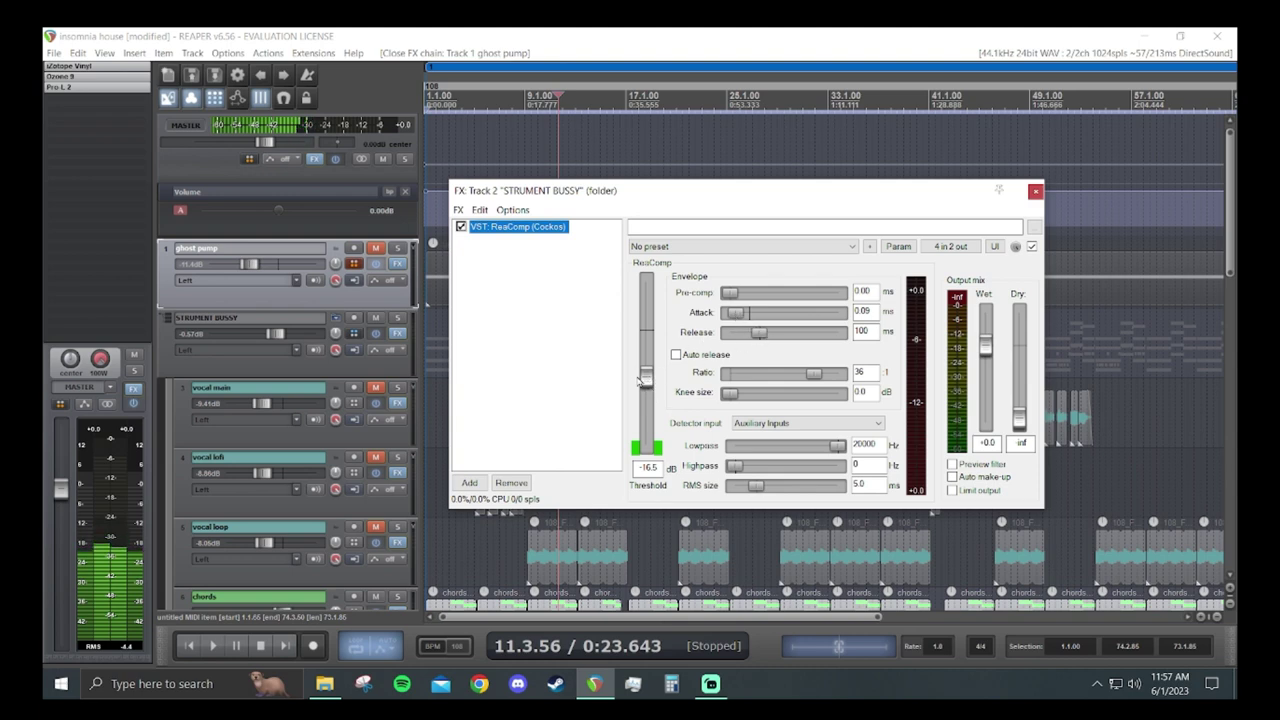
Close ReaComp and play from the chords bright clip at bar 17
click(1036, 192)
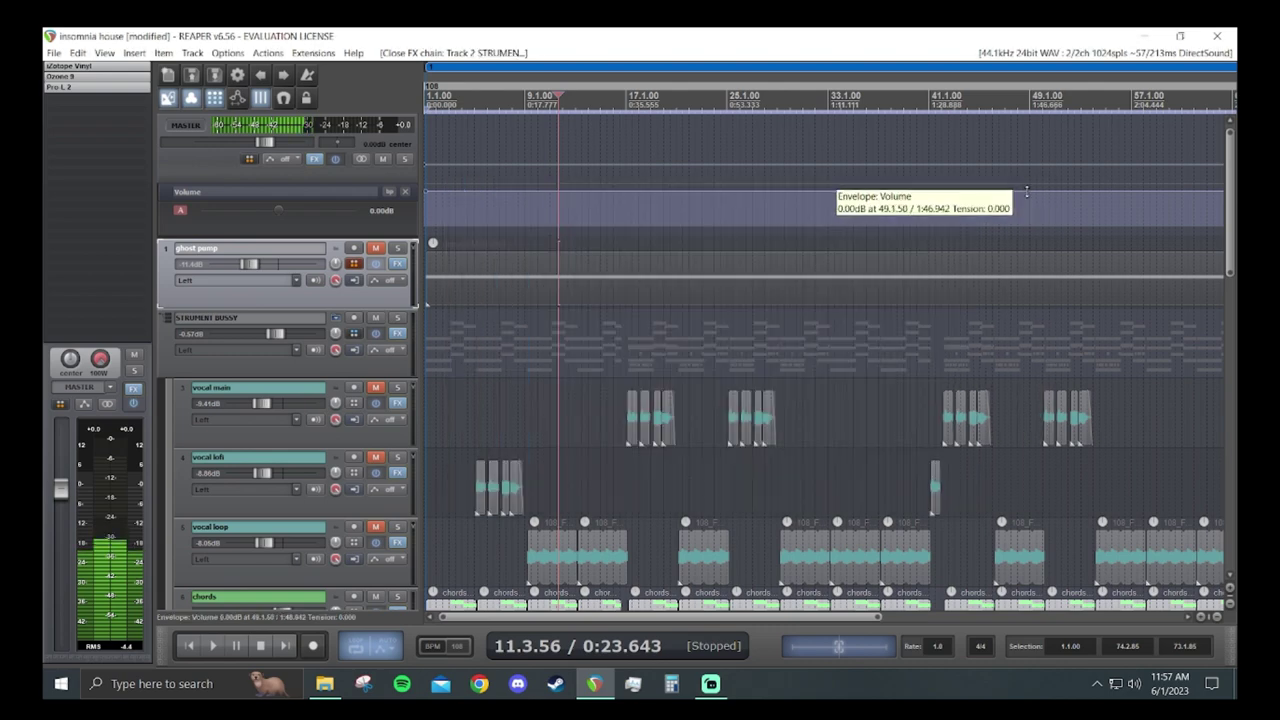
scroll(307, 346, down, 5)
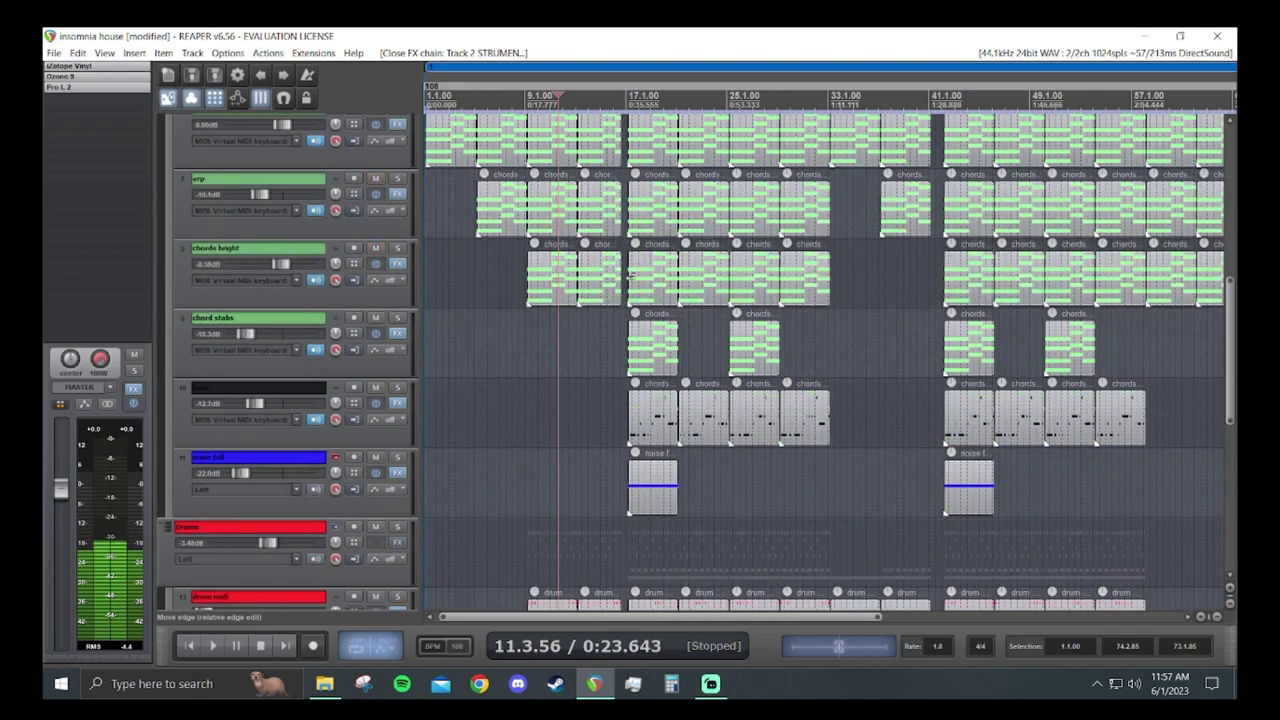
click(632, 277)
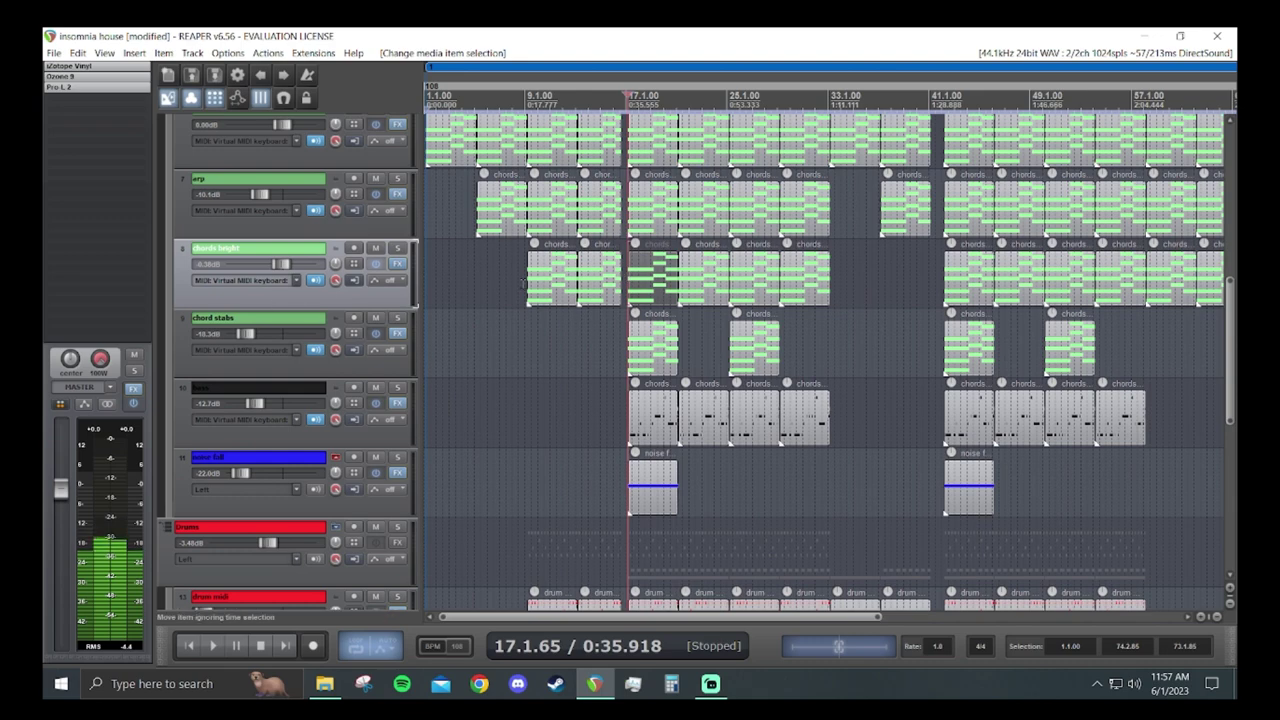
key(space)
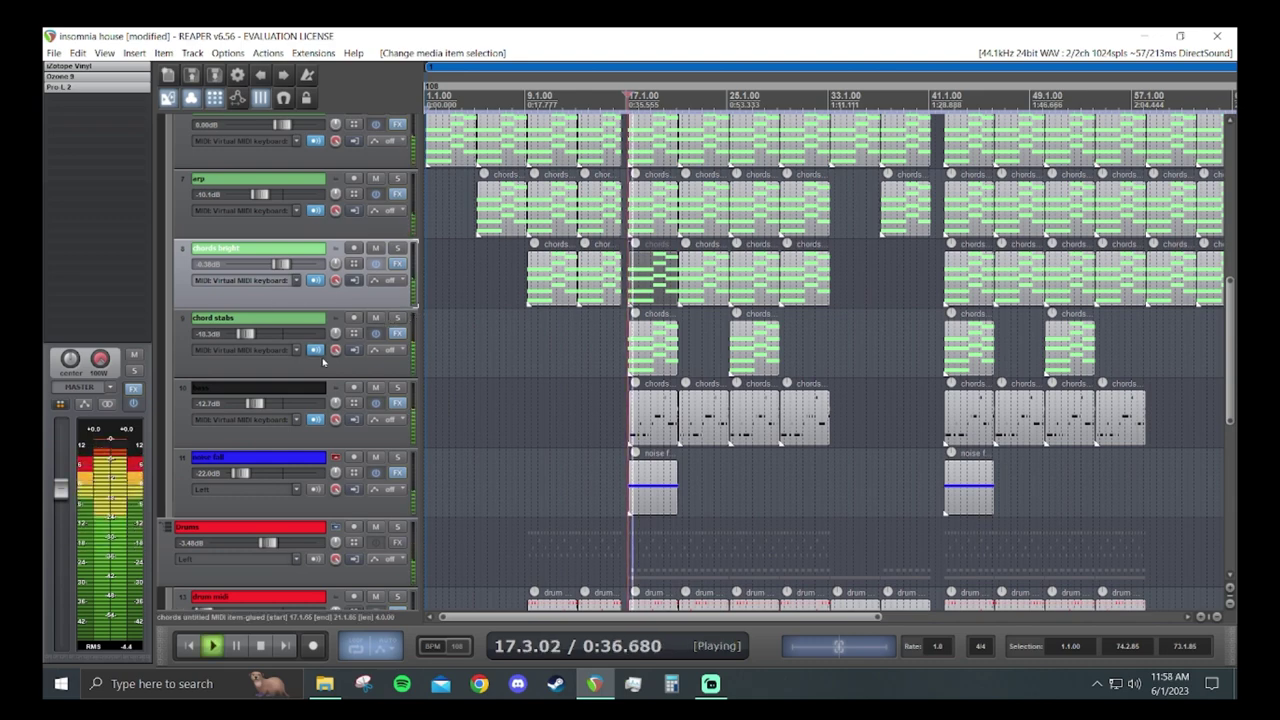
scroll(323, 363, up, 2)
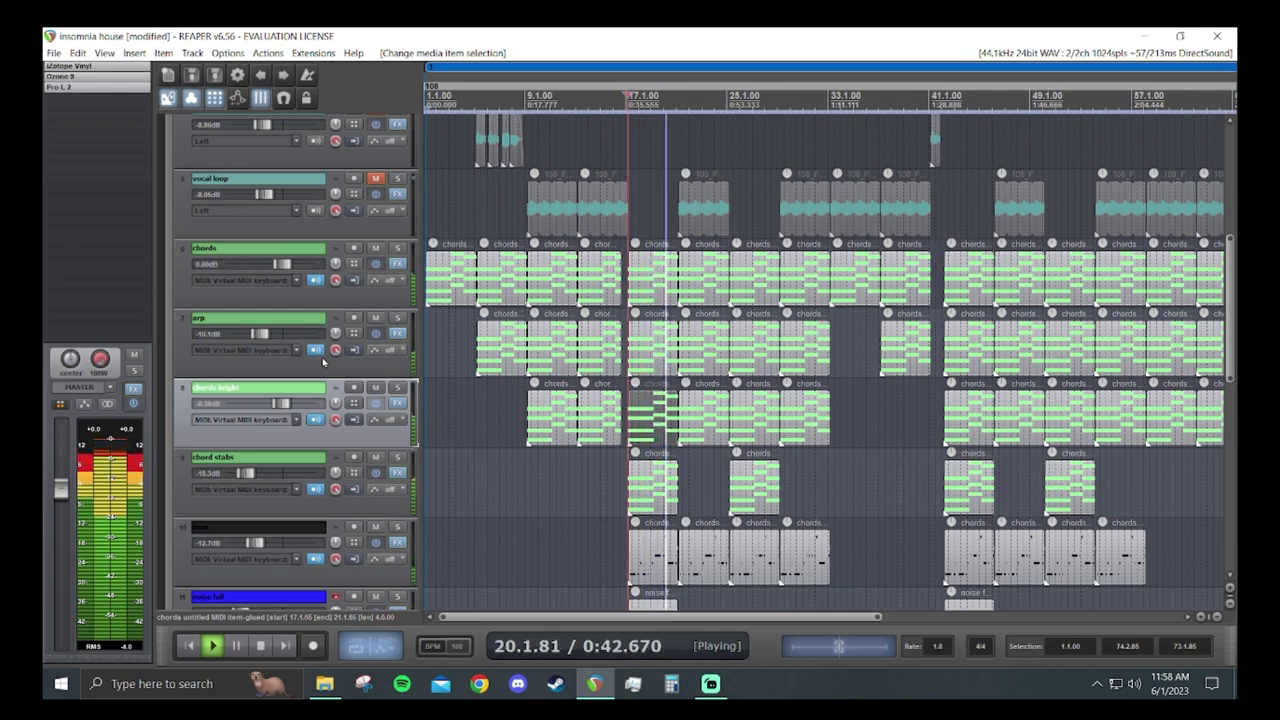
key(space)
Unmute the ghost pump track and replay from bar 17 to hear the pumping
scroll(350, 330, up, 3)
click(375, 248)
scroll(298, 370, down, 2)
scroll(298, 370, down, 1)
key(space)
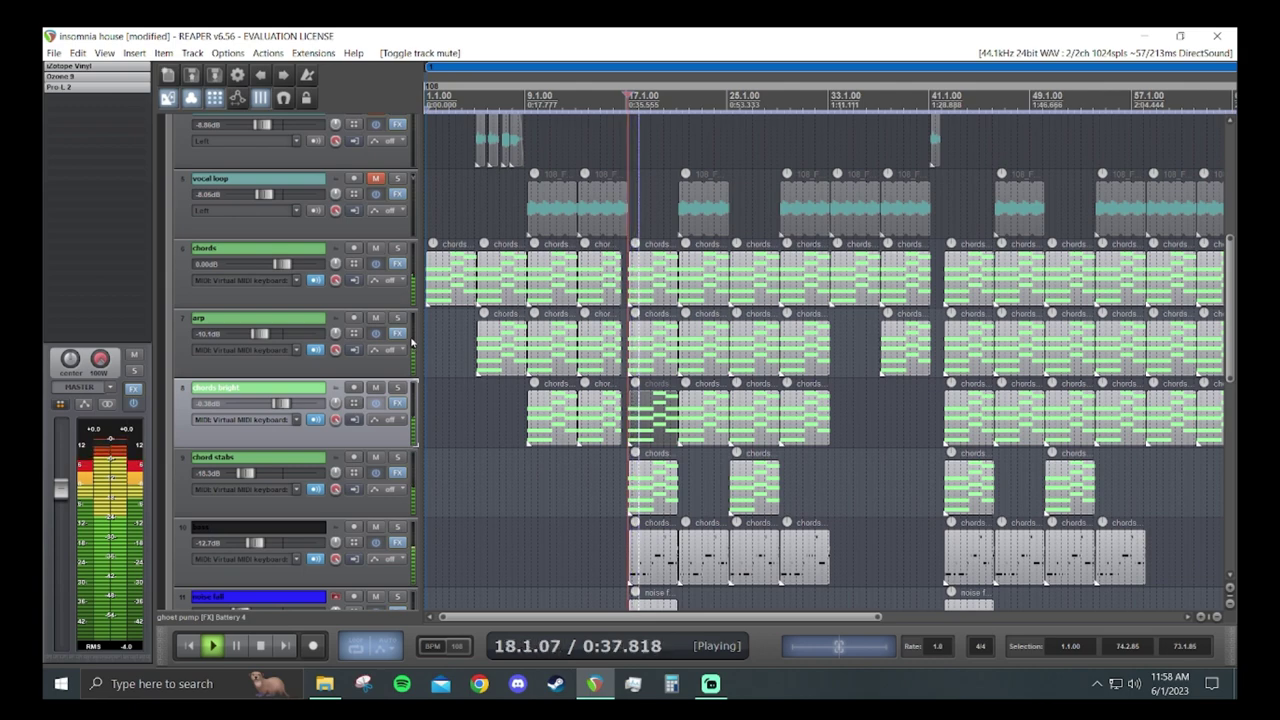
scroll(410, 343, up, 3)
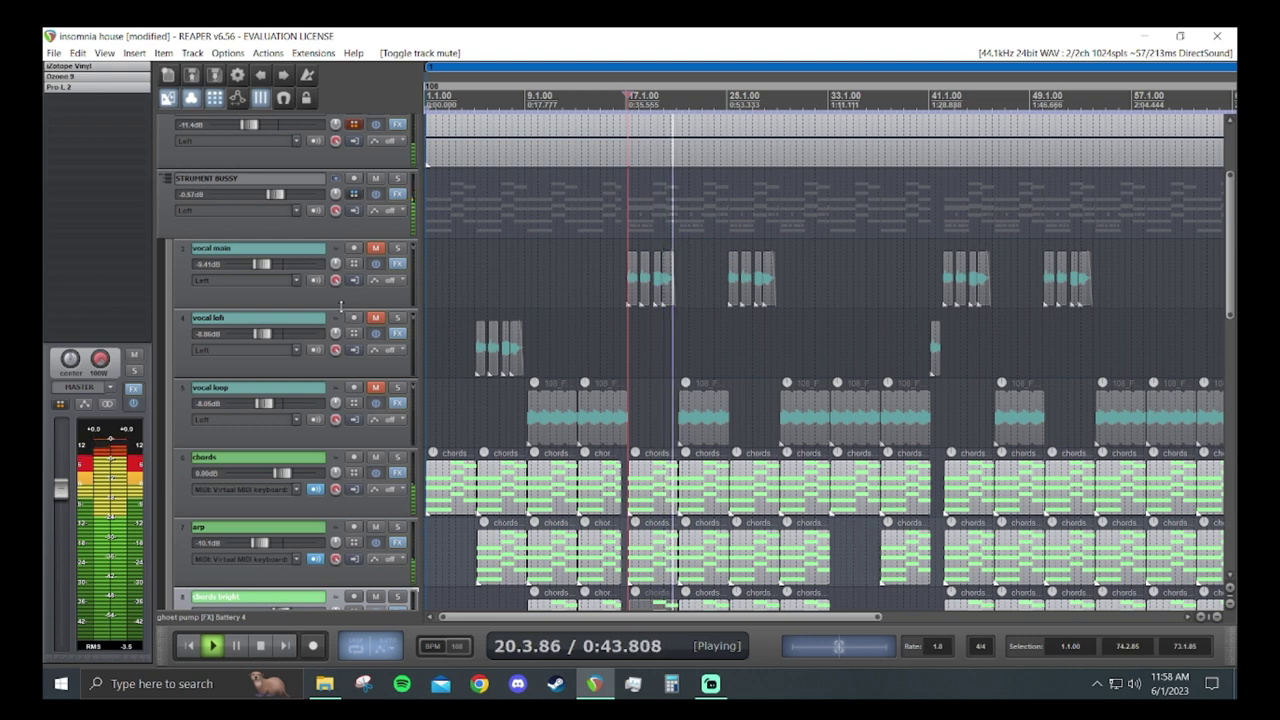
key(space)
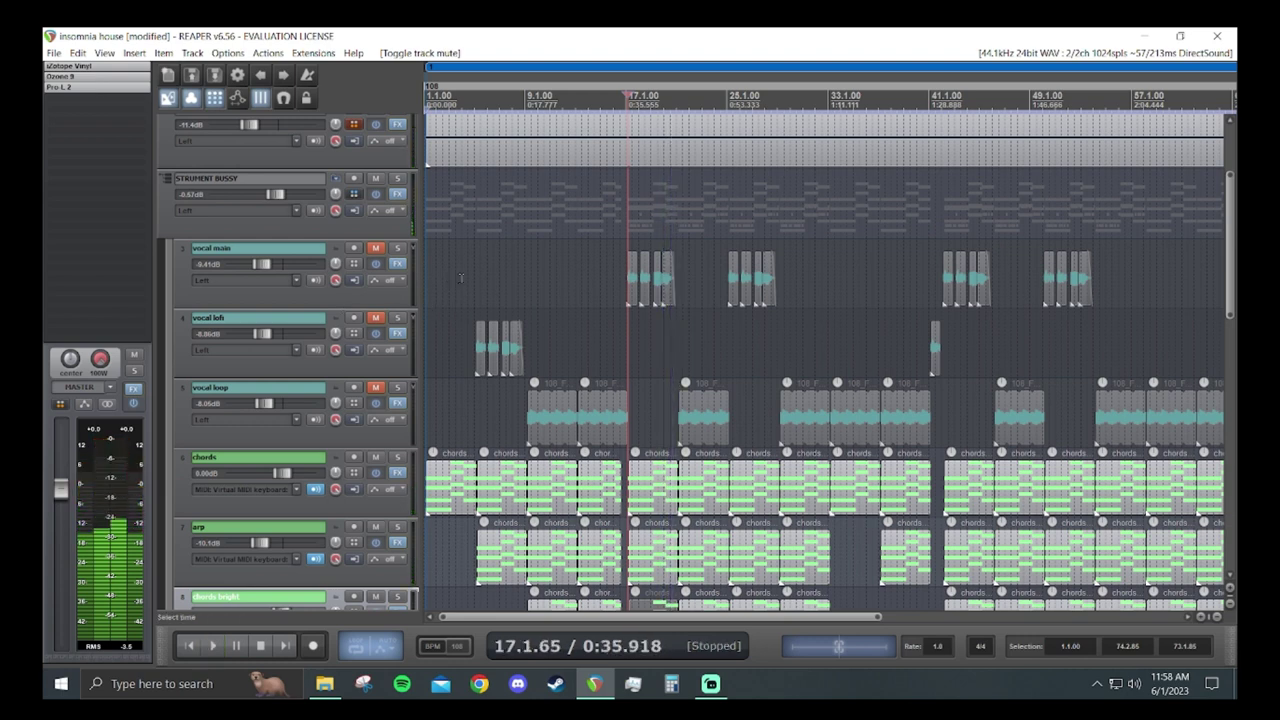
key(Home)
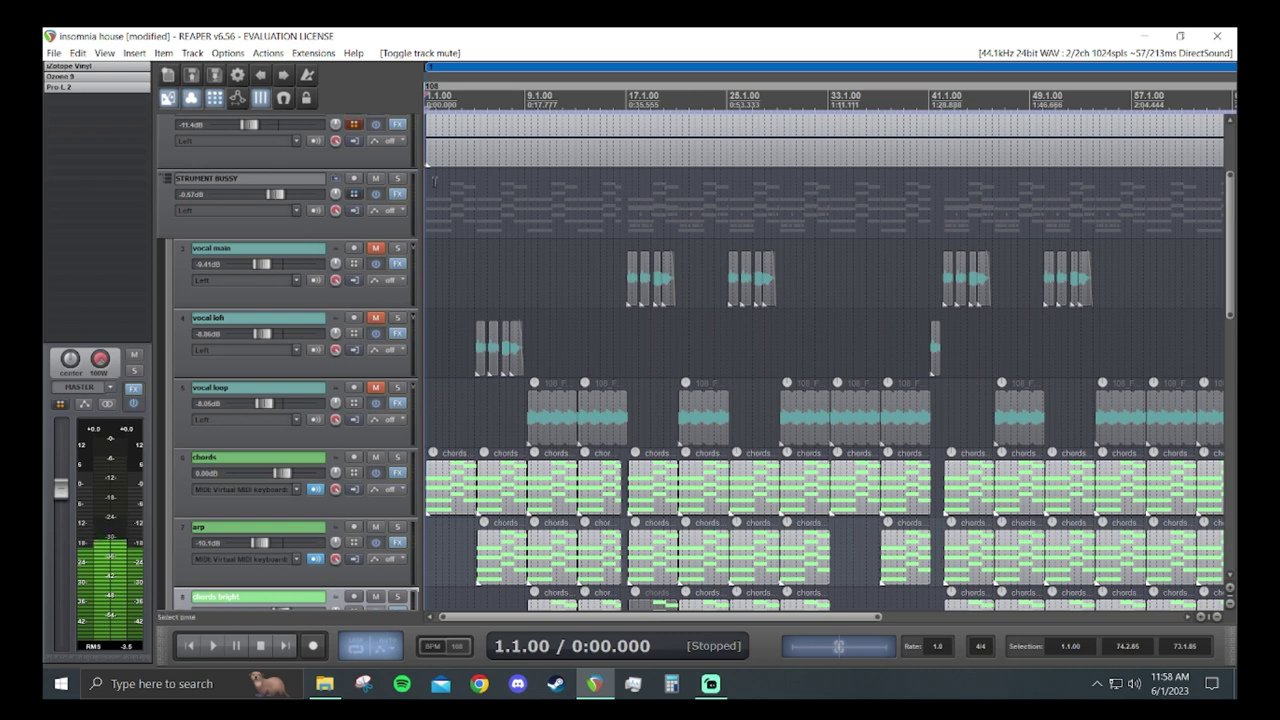
key(space)
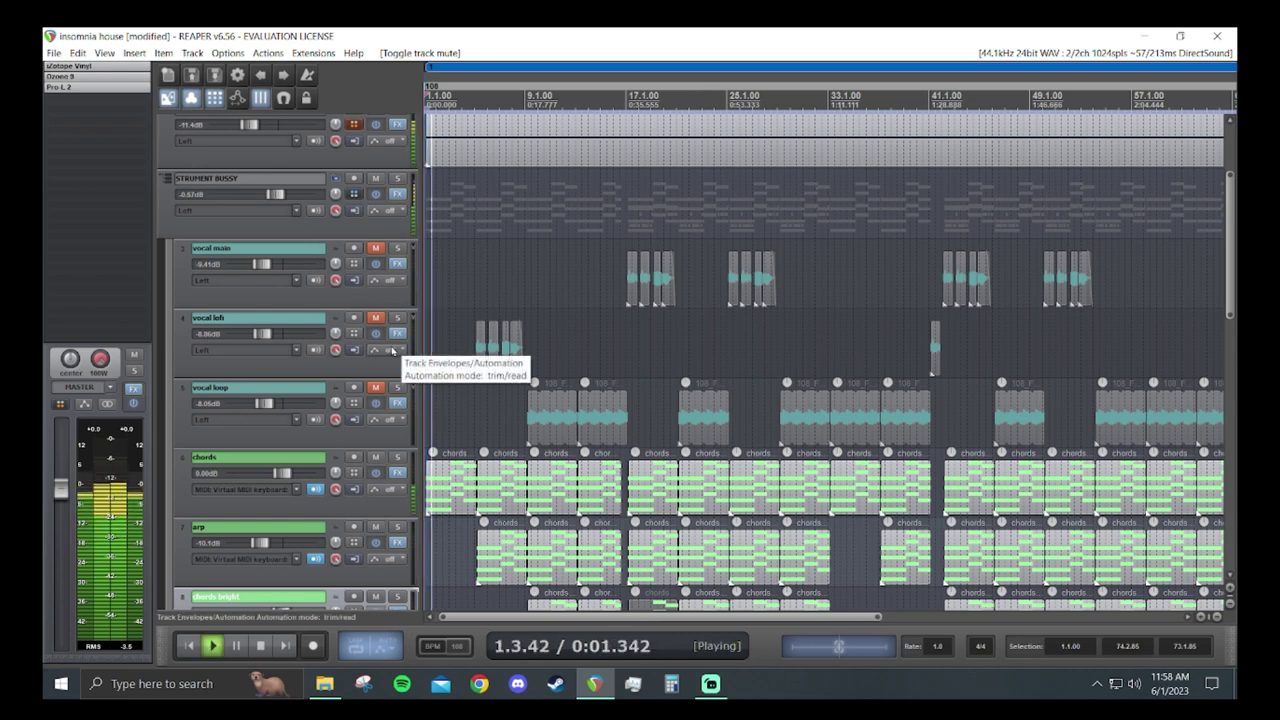
key(space)
click(488, 95)
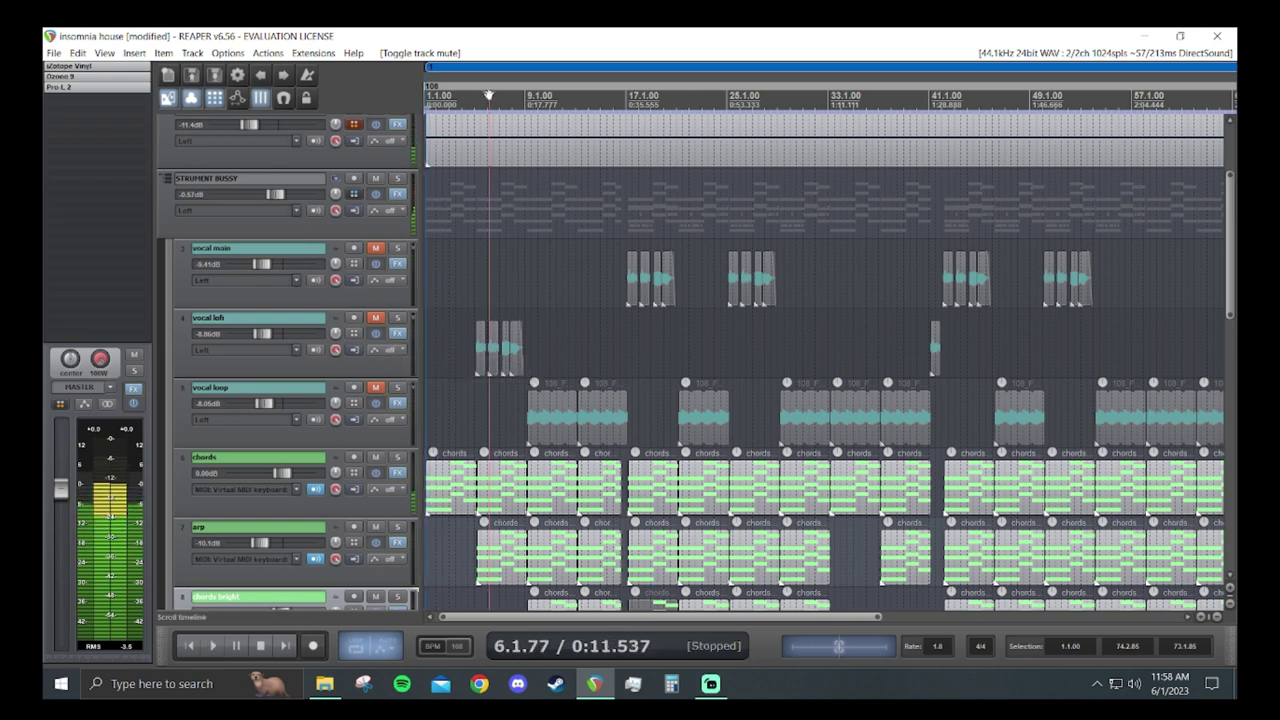
drag(488, 95, 481, 96)
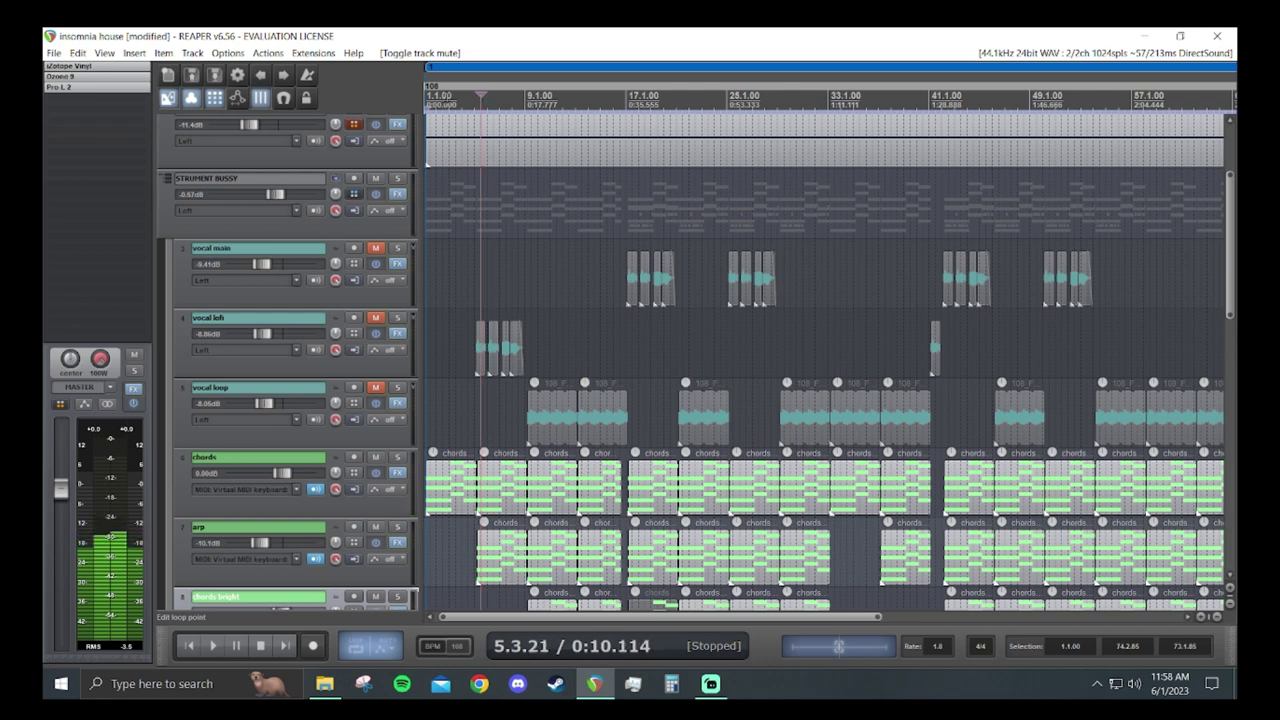
click(476, 411)
key(space)
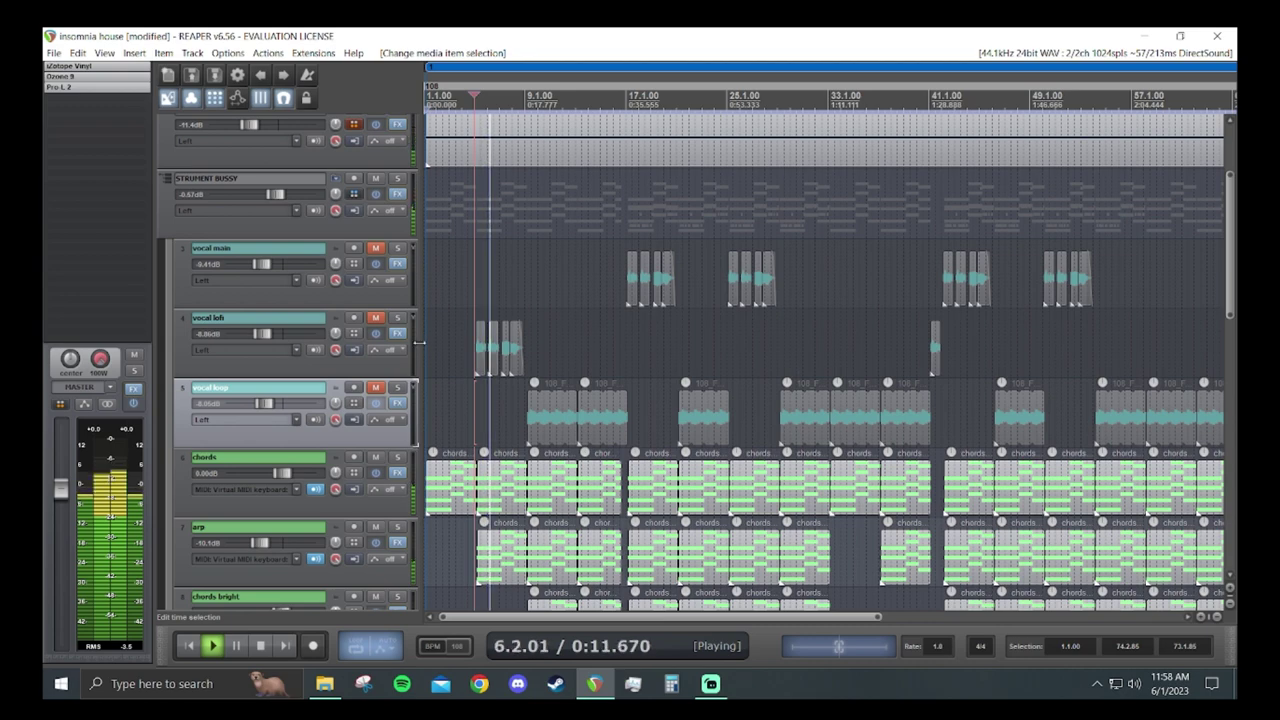
scroll(379, 160, up, 3)
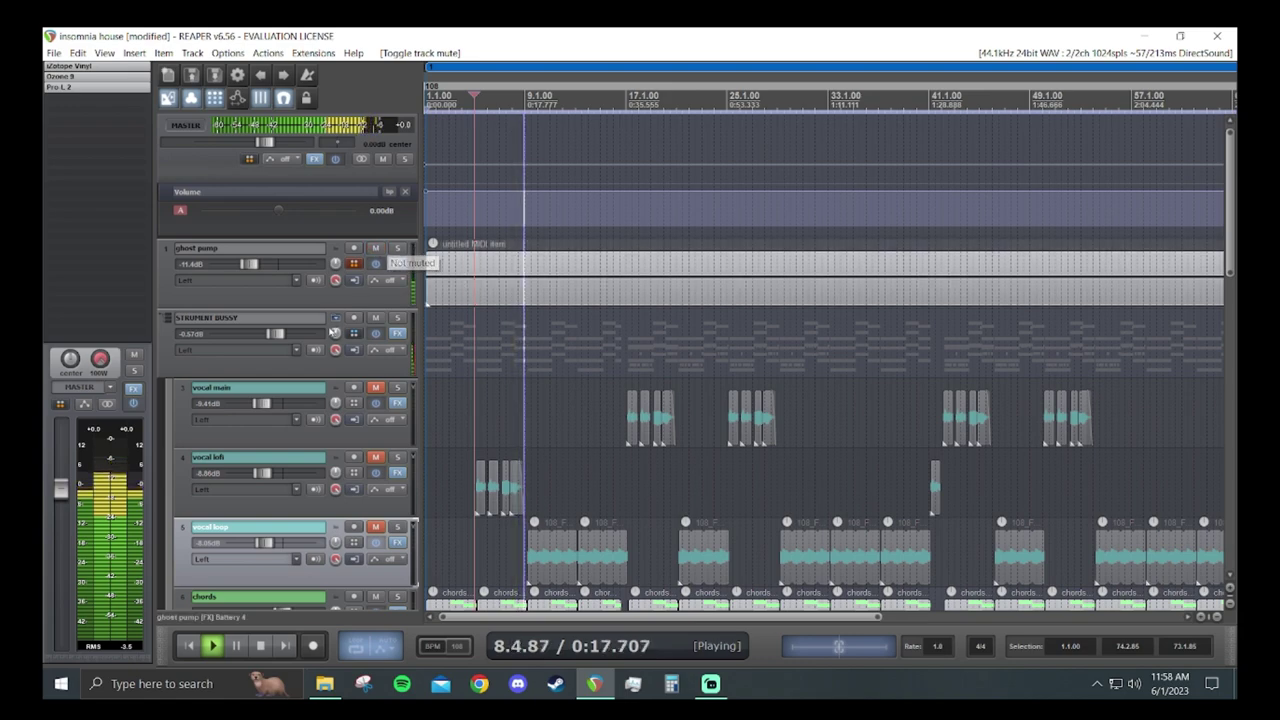
scroll(320, 343, down, 12)
key(space)
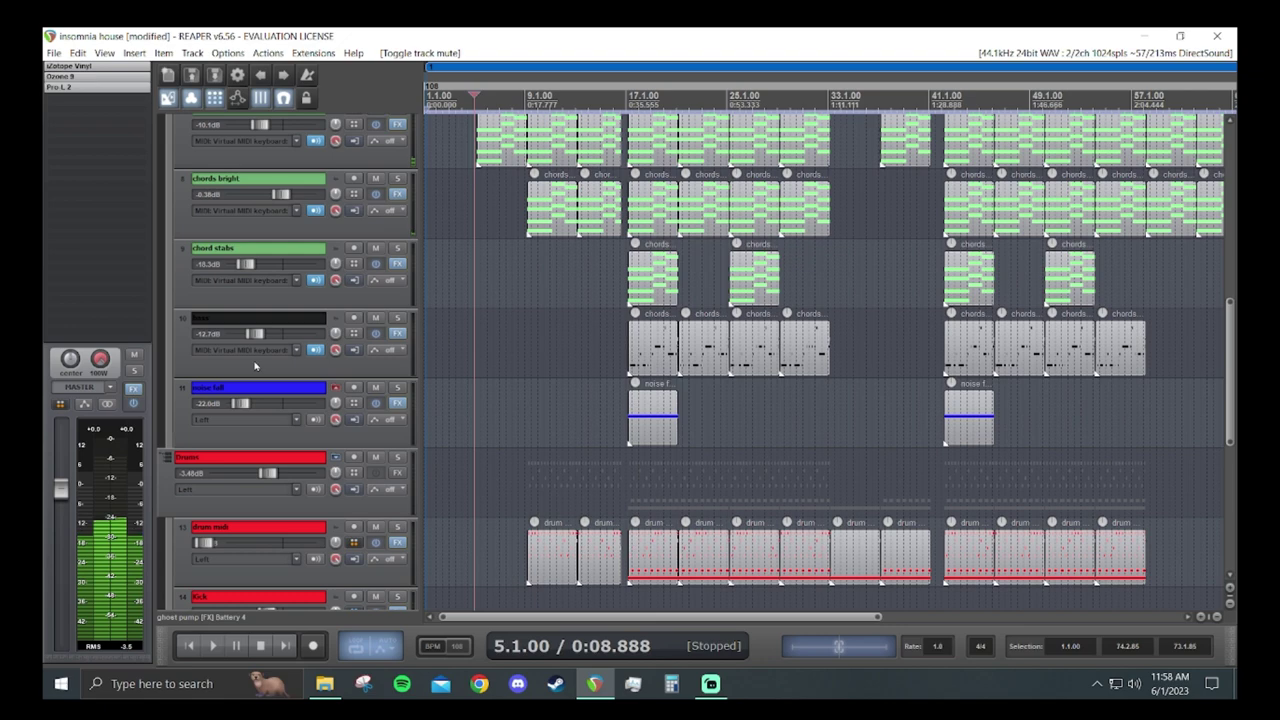
scroll(340, 382, up, 10)
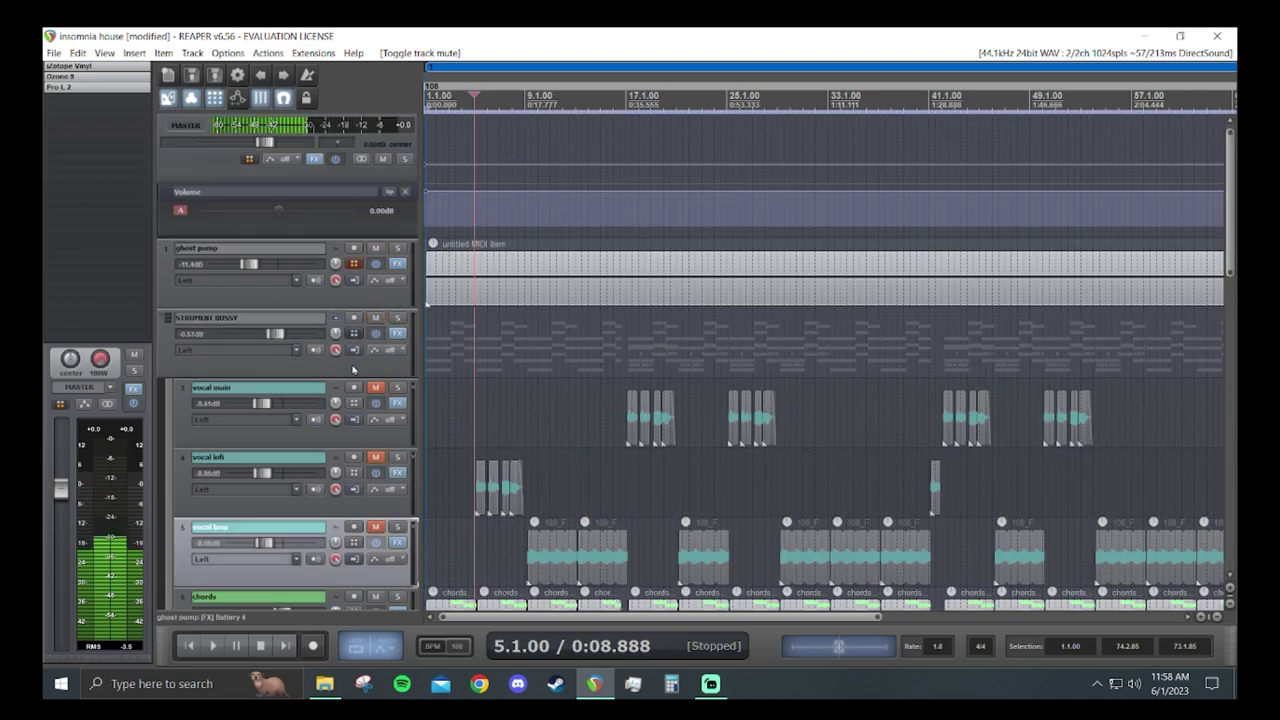
scroll(352, 370, down, 5)
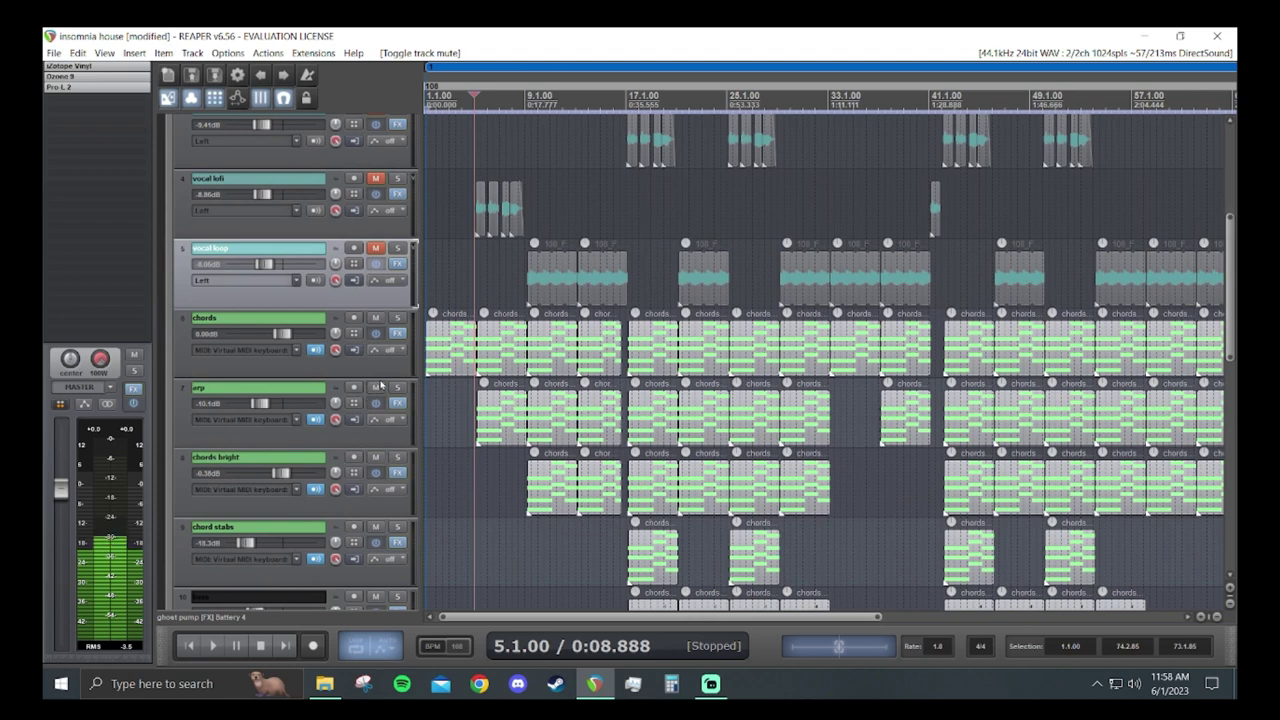